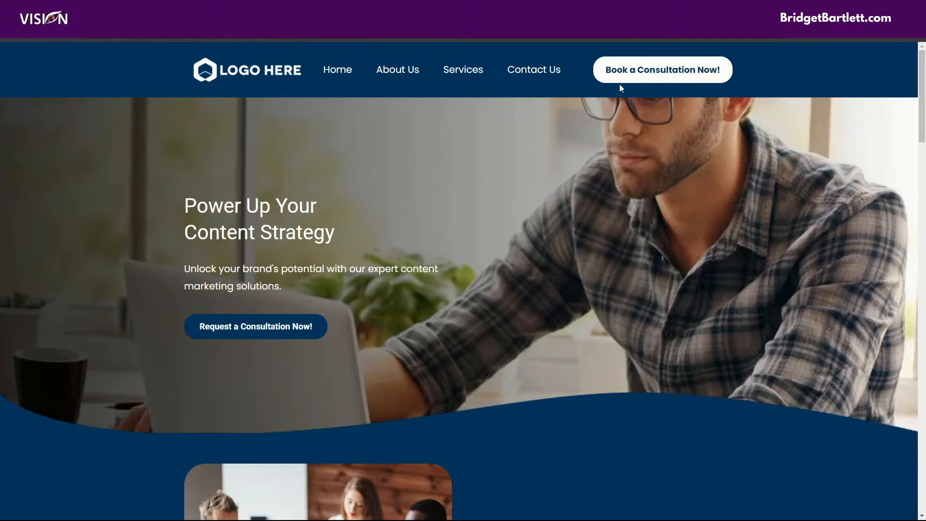
Open the forms analytics and examine the total submission chart and the submissions per form.
click(263, 332)
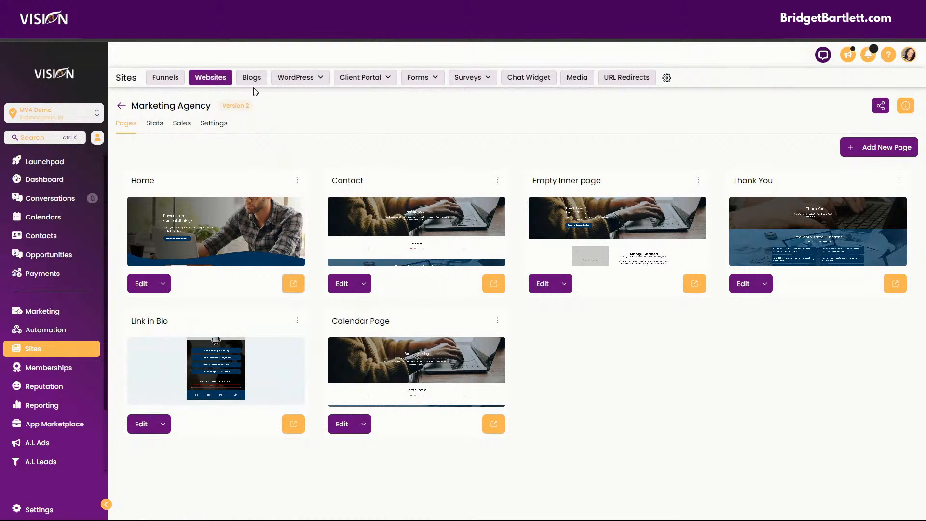
click(427, 81)
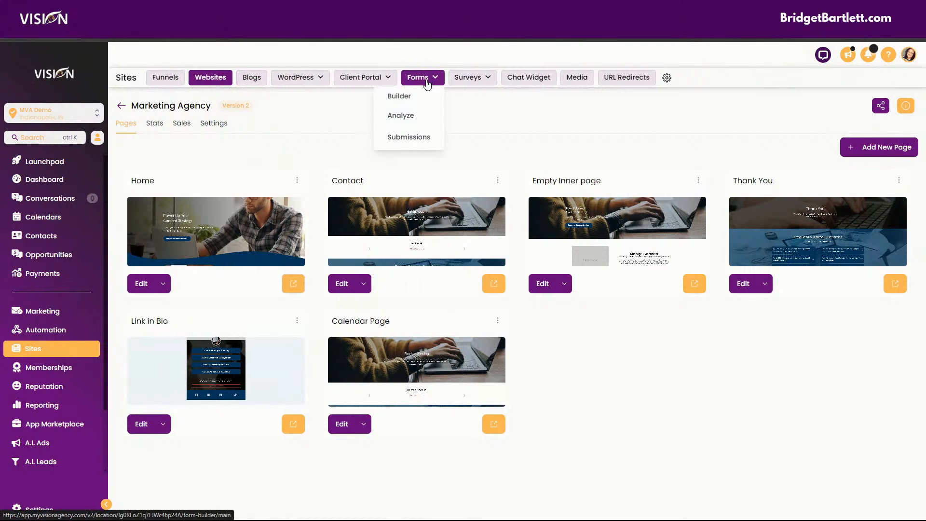
click(410, 117)
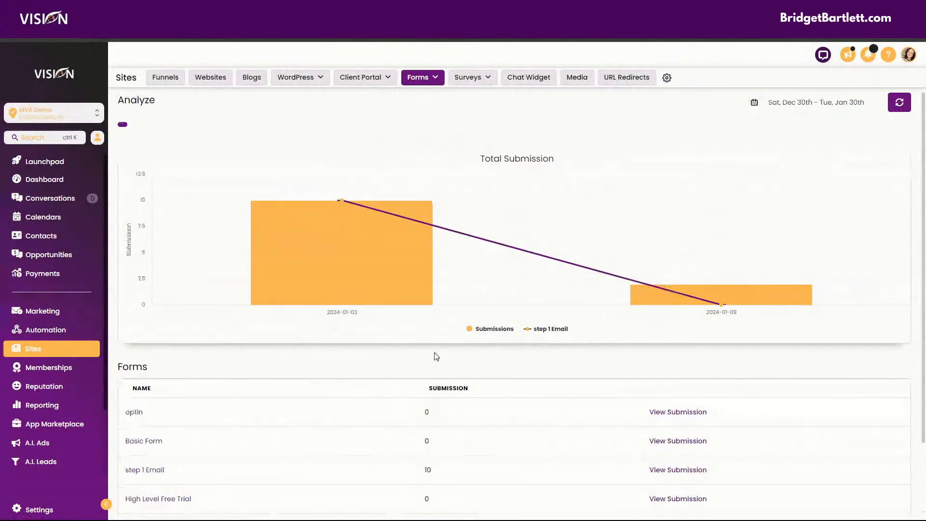
scroll(440, 431, down, 2)
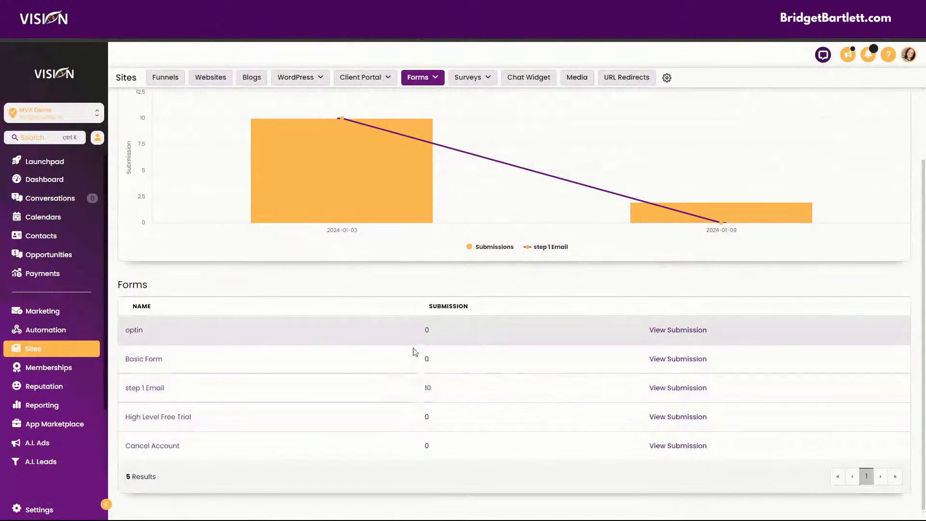
scroll(455, 373, up, 2)
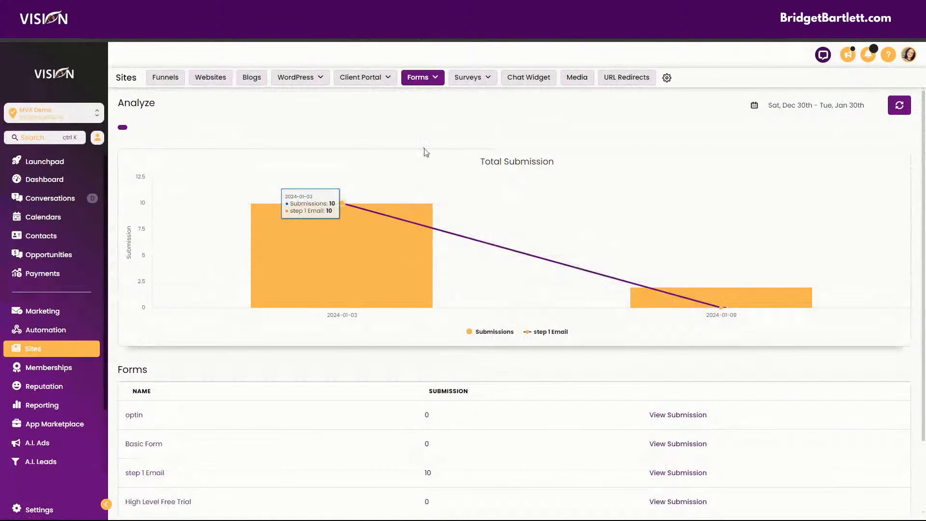
Review the individual form submissions, including the submitted details, and return to the form builder's list.
click(425, 79)
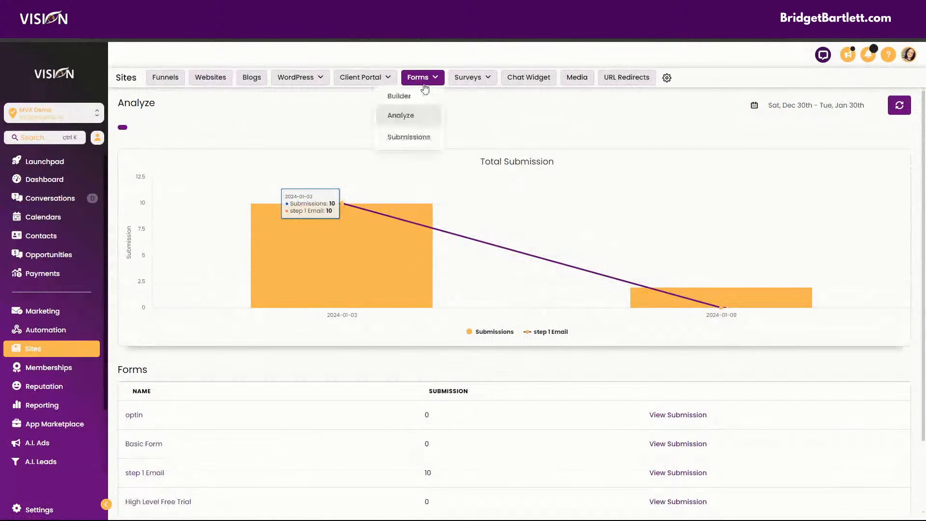
click(417, 139)
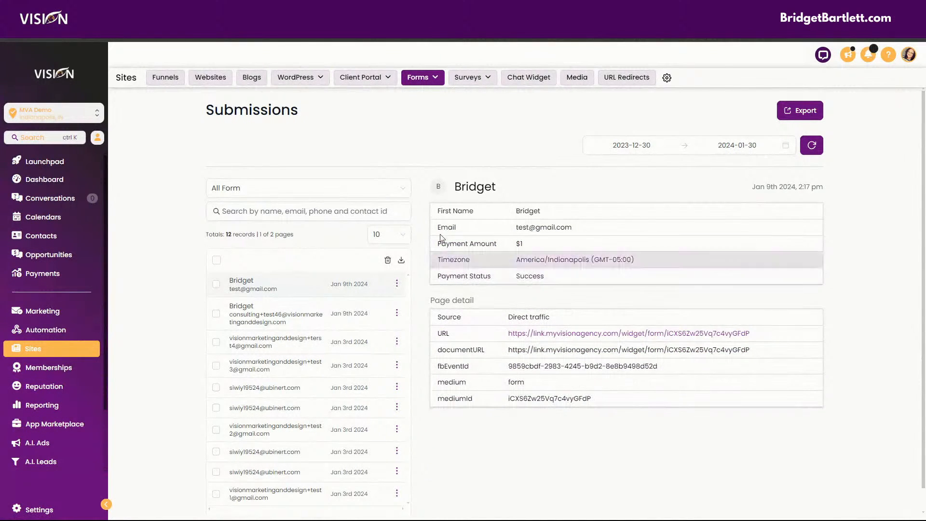
mouse_move(425, 73)
click(413, 96)
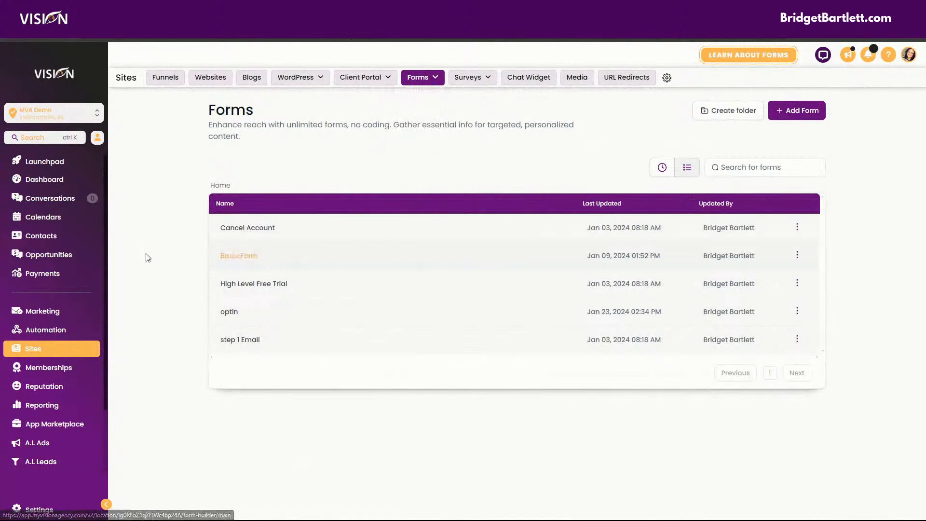
Open the first contact's record in the contact list to examine its details and activity.
mouse_move(418, 80)
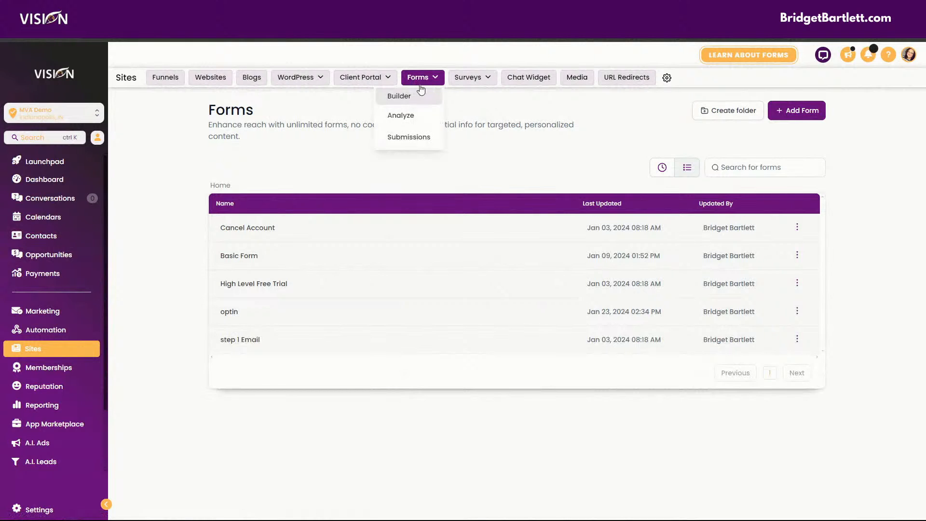
click(81, 238)
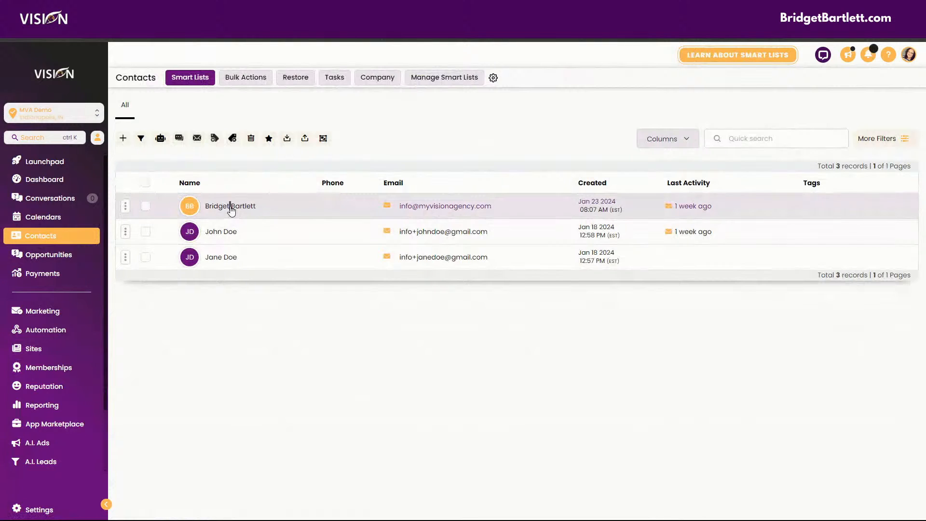
click(231, 210)
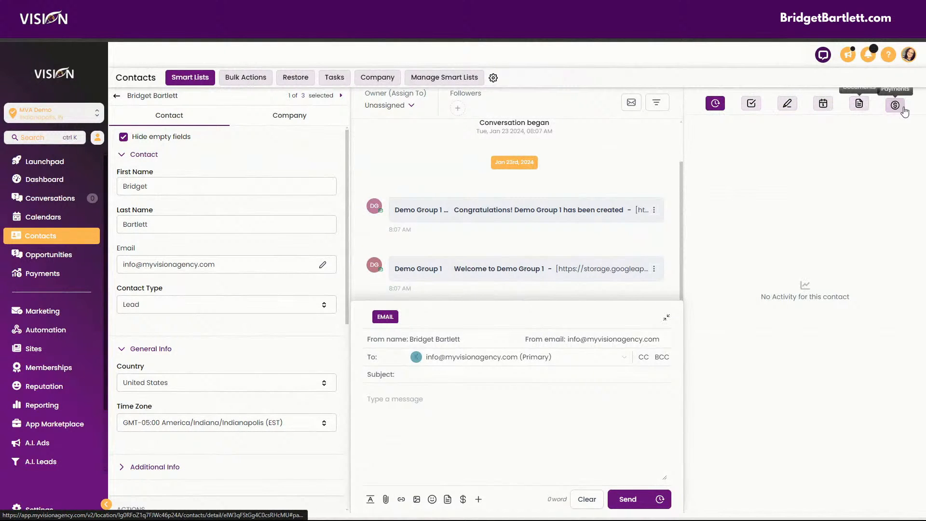
Return to the sites area and open the form builder's list of forms.
click(53, 347)
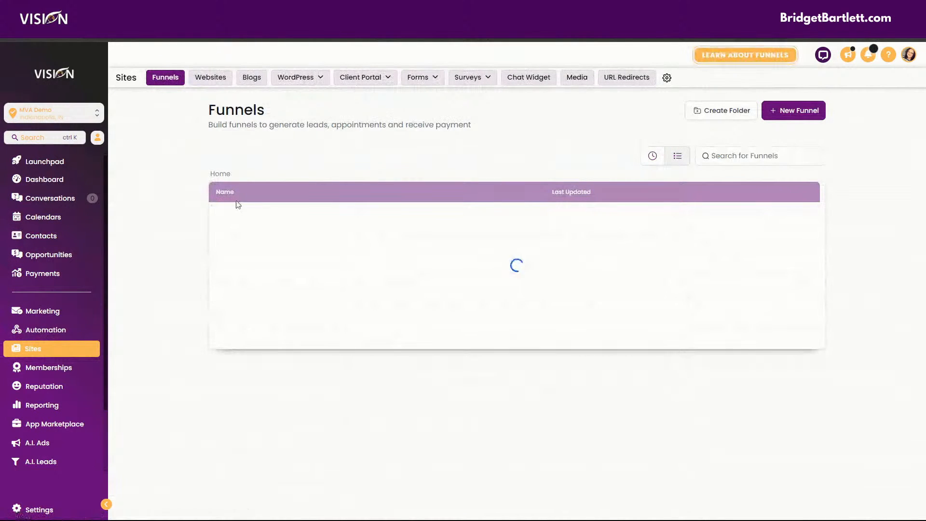
mouse_move(426, 82)
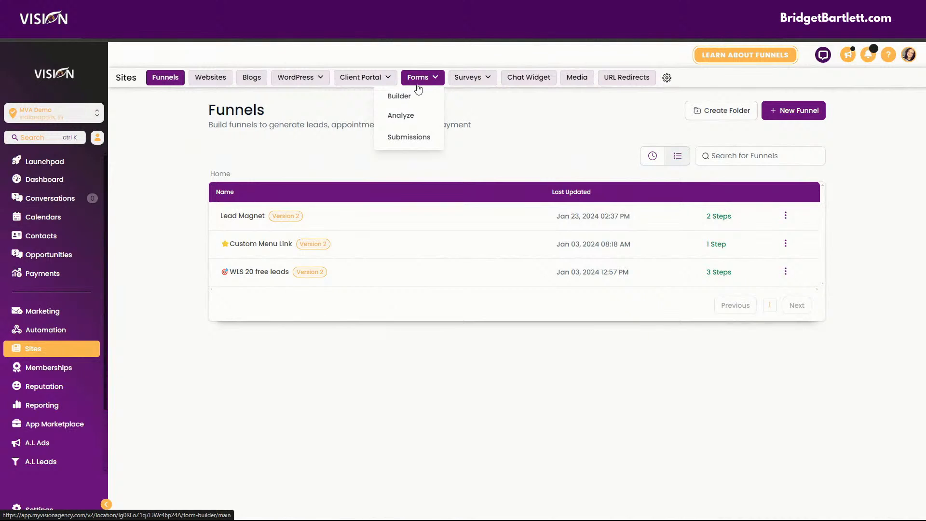
click(394, 95)
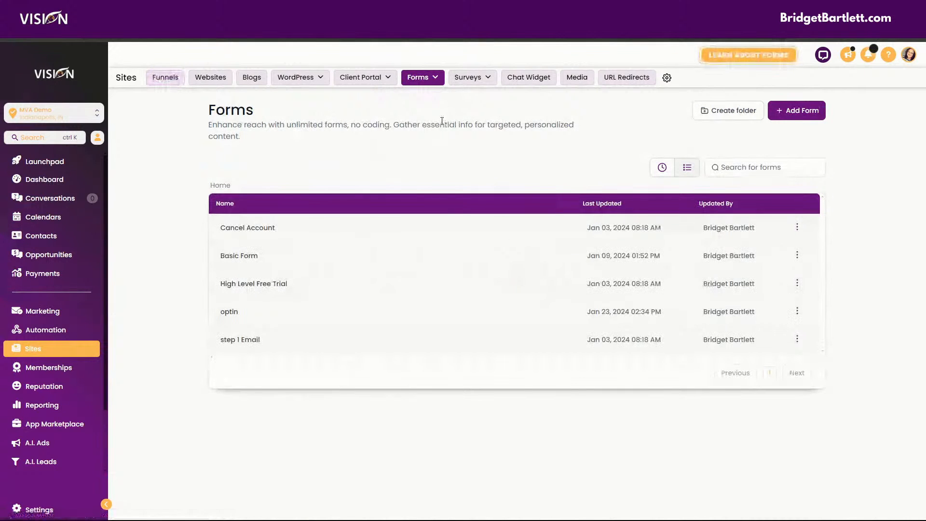
Browse the form template library for a new form and close it without choosing a template.
click(782, 113)
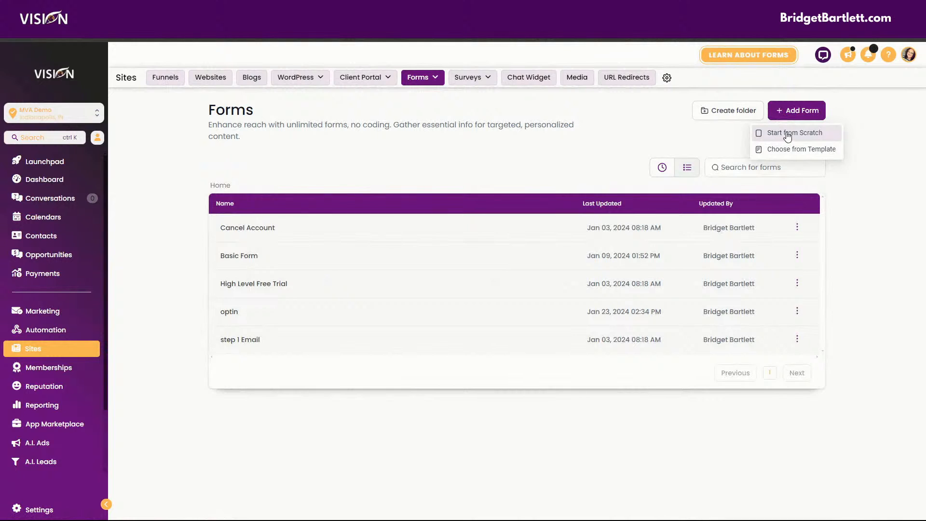
click(790, 154)
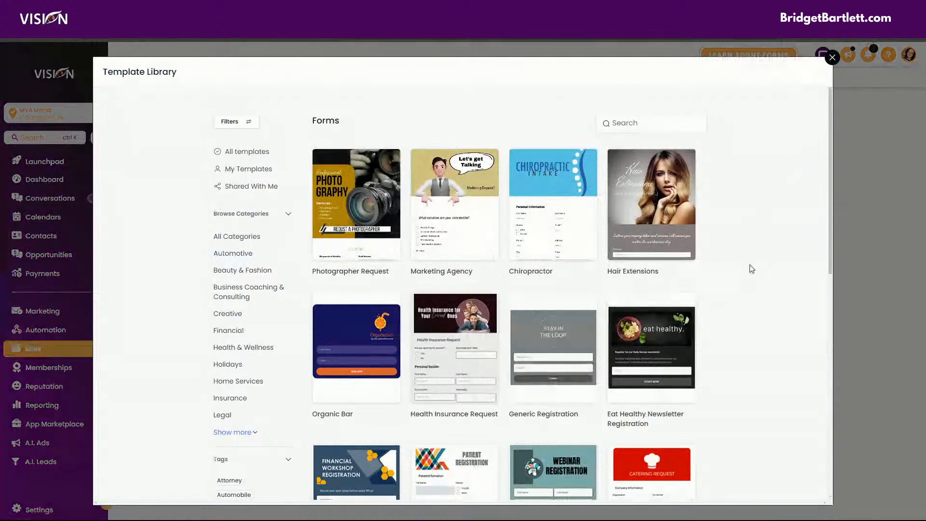
scroll(549, 299, down, 7)
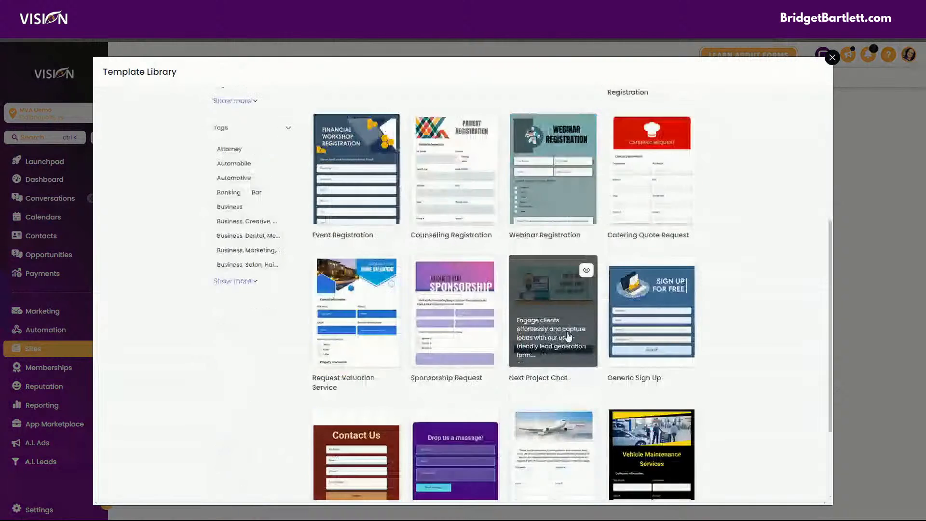
click(832, 58)
Create a new form from scratch and open the settings of its First Name field.
click(803, 110)
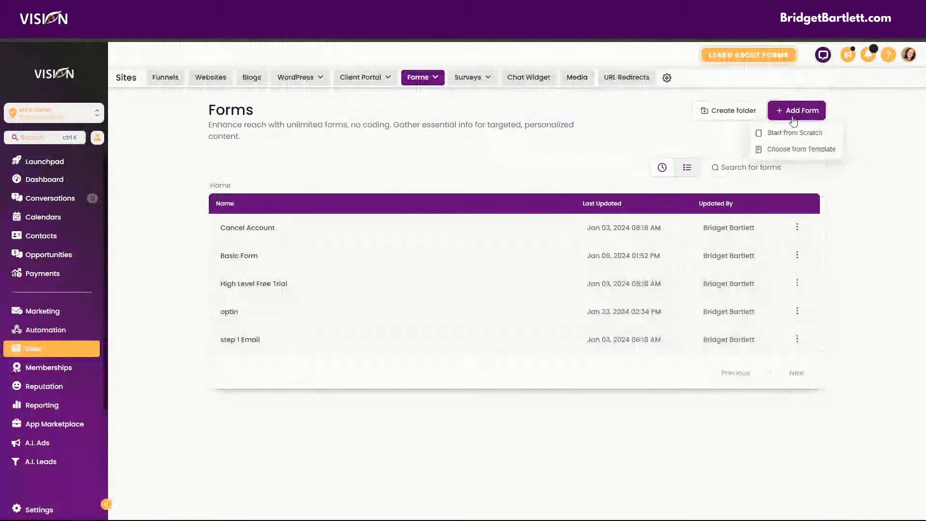
click(792, 133)
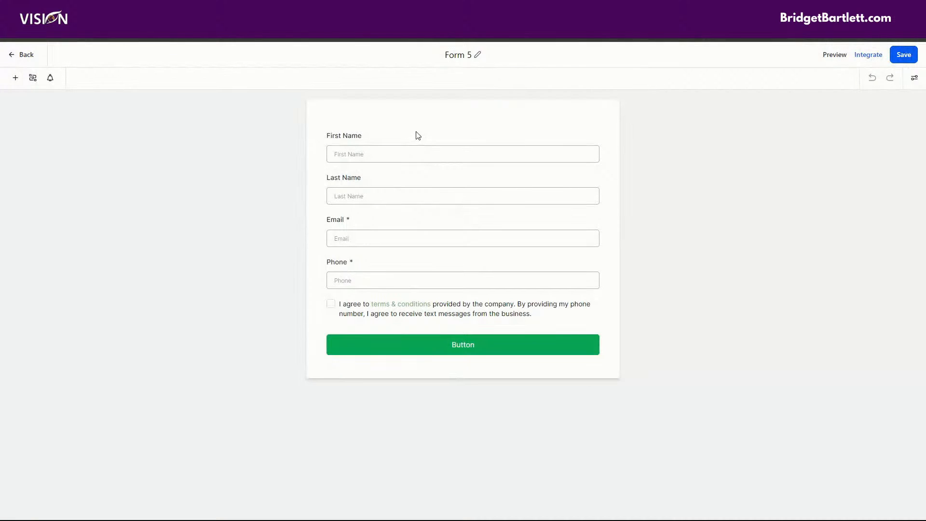
click(416, 136)
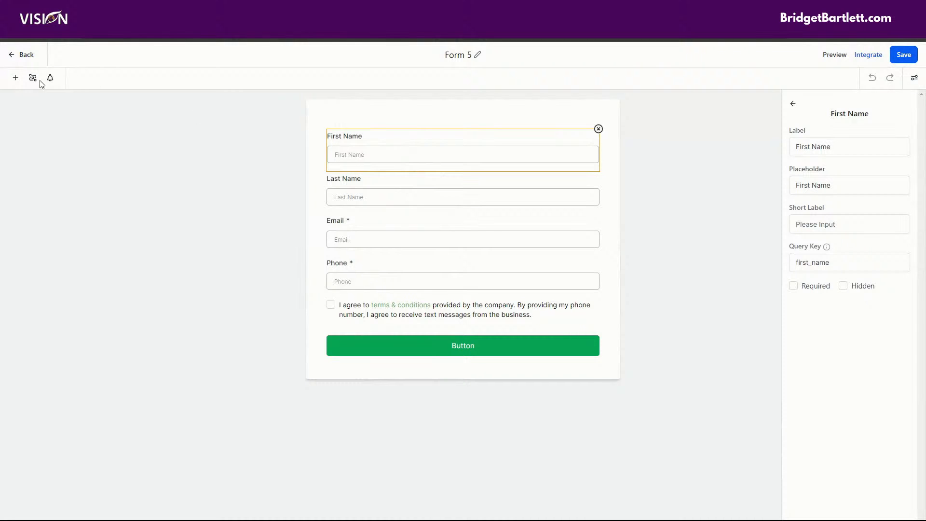
Show the available form elements and delete the Last Name field from the form.
click(16, 78)
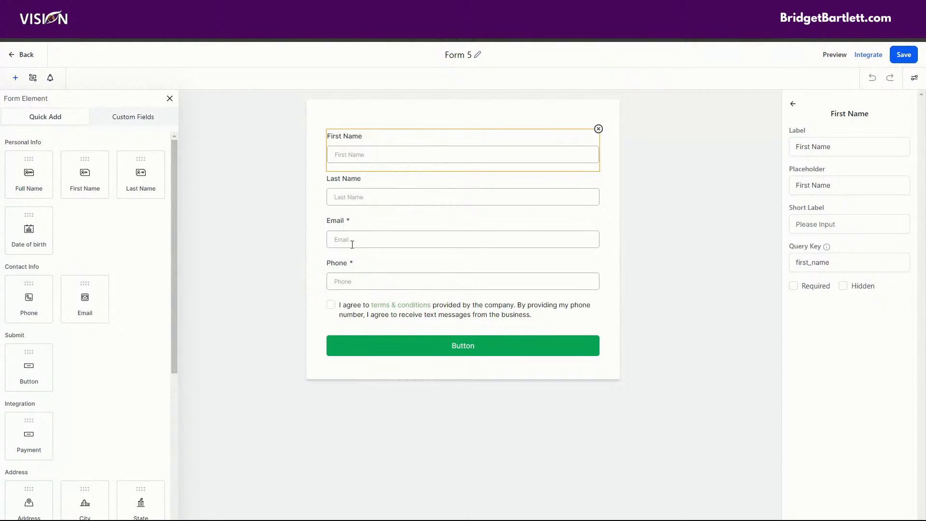
click(347, 190)
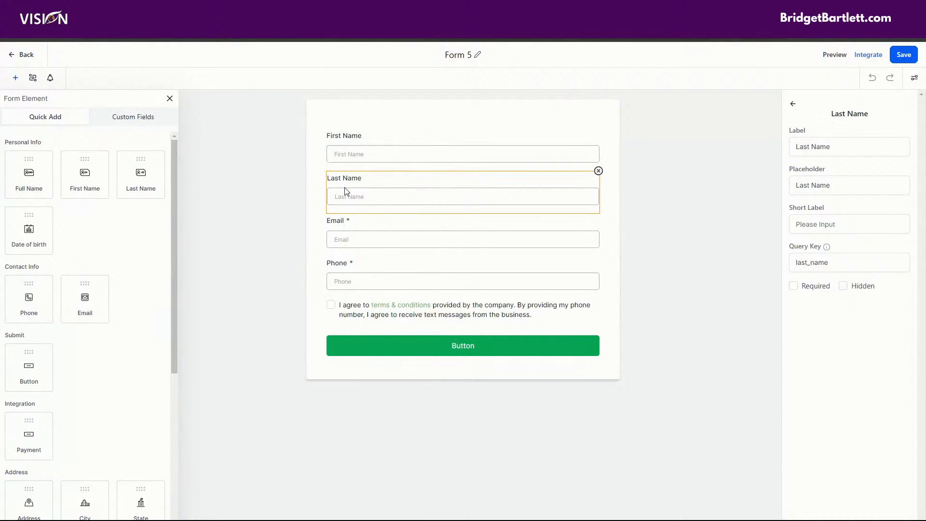
click(599, 171)
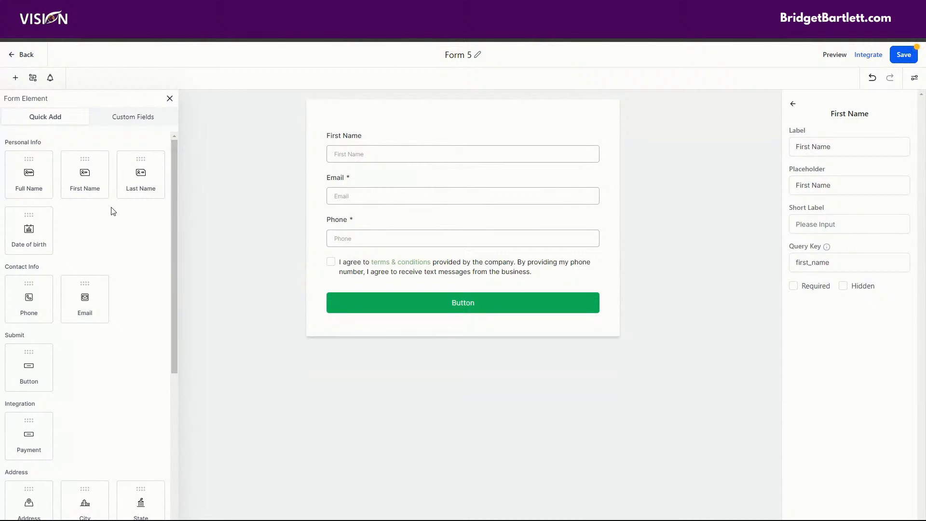
Add a Last Name field between First Name and Email and make it required.
drag(139, 176, 435, 161)
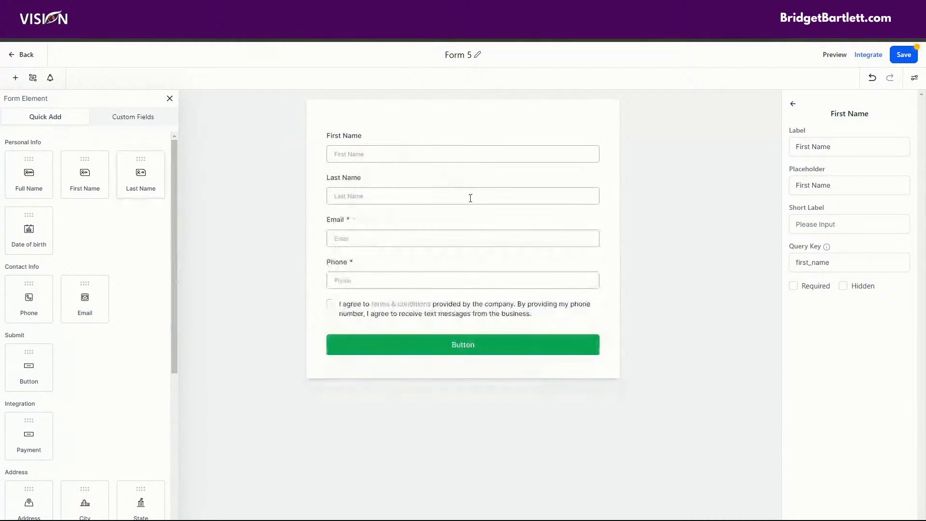
click(396, 186)
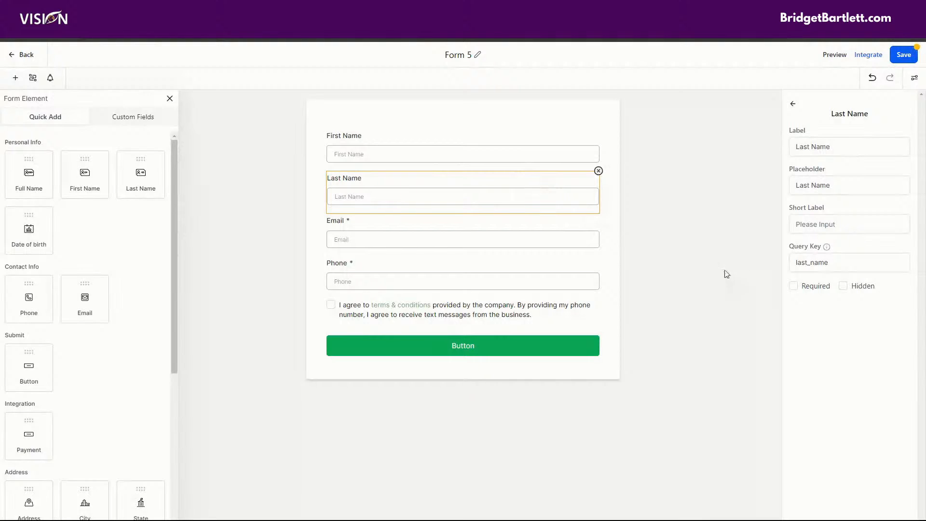
click(794, 286)
Examine the quick-add form elements, such as the address and customized ones, and the submit button's text and style settings.
scroll(85, 285, down, 2)
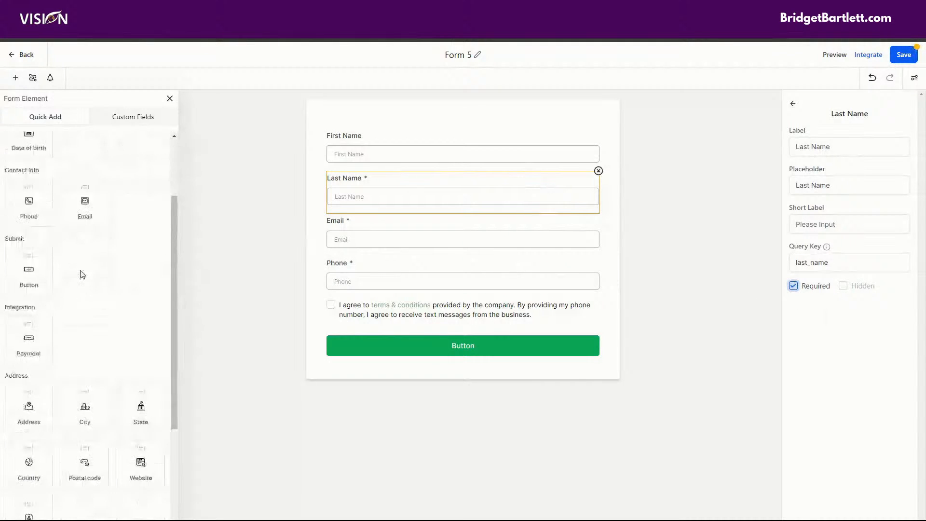
scroll(73, 261, down, 2)
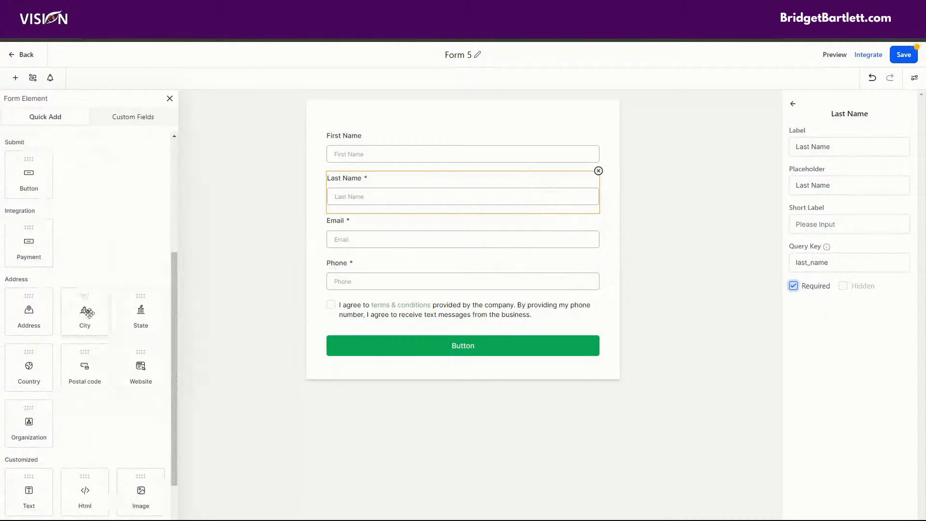
scroll(84, 308, down, 1)
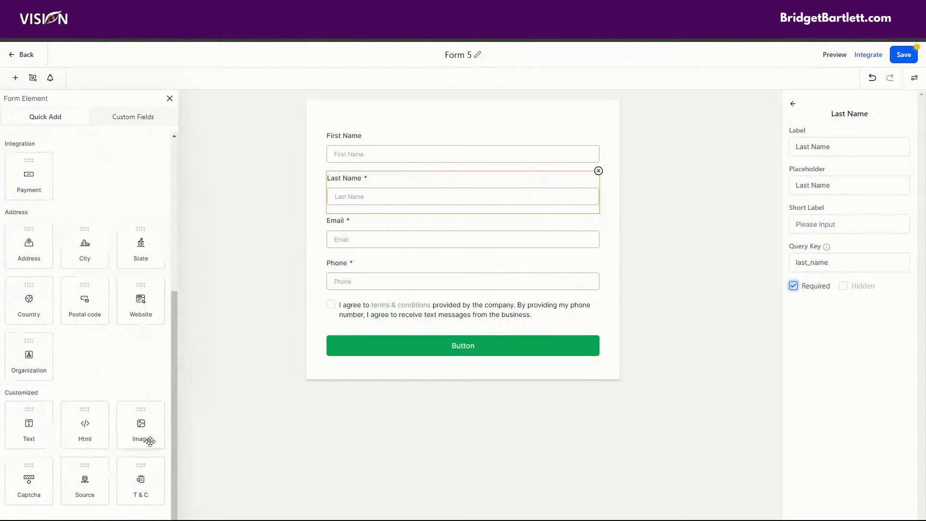
scroll(107, 366, up, 1)
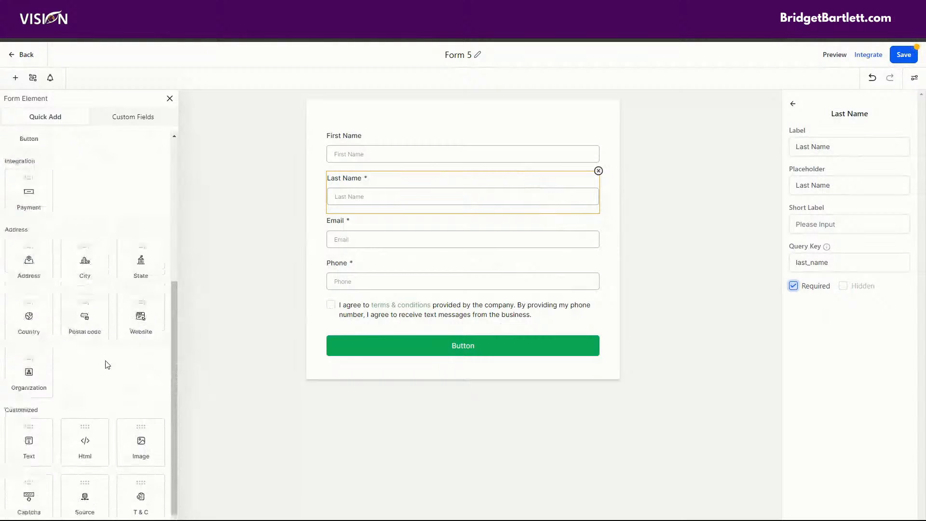
scroll(107, 365, up, 4)
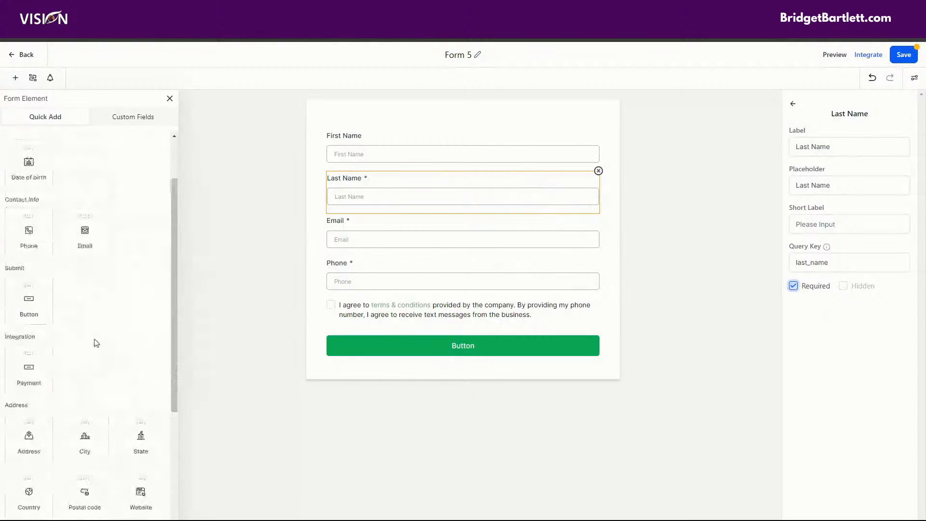
click(465, 345)
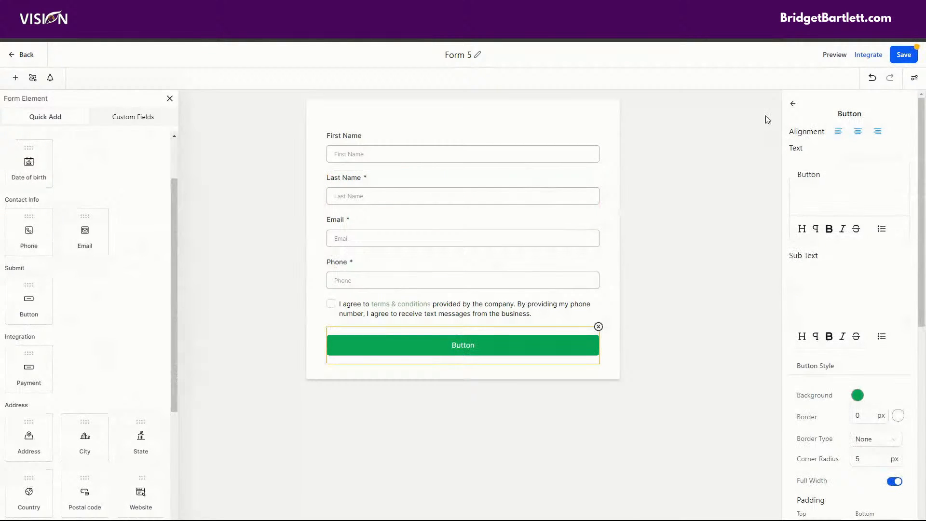
click(793, 104)
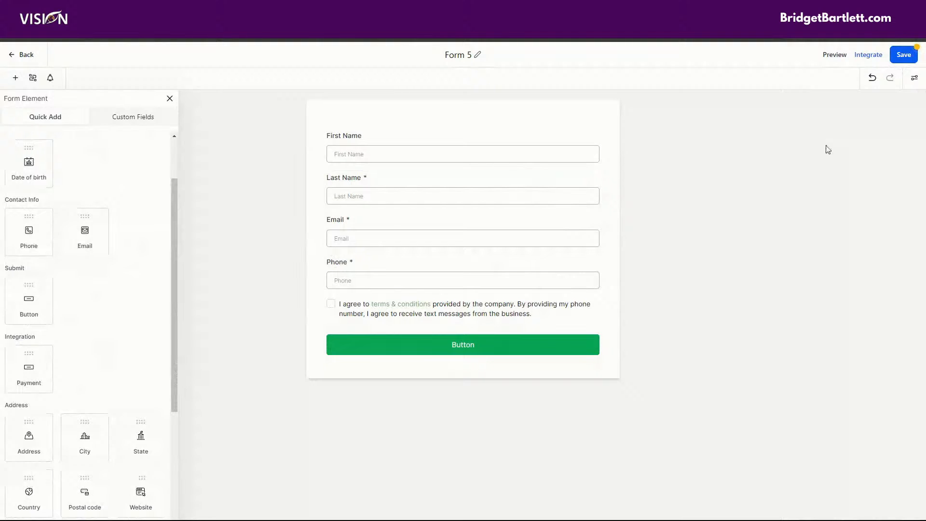
Examine the form's condition types and try out a Redirect to URL condition based on Email Is Equal To.
click(32, 81)
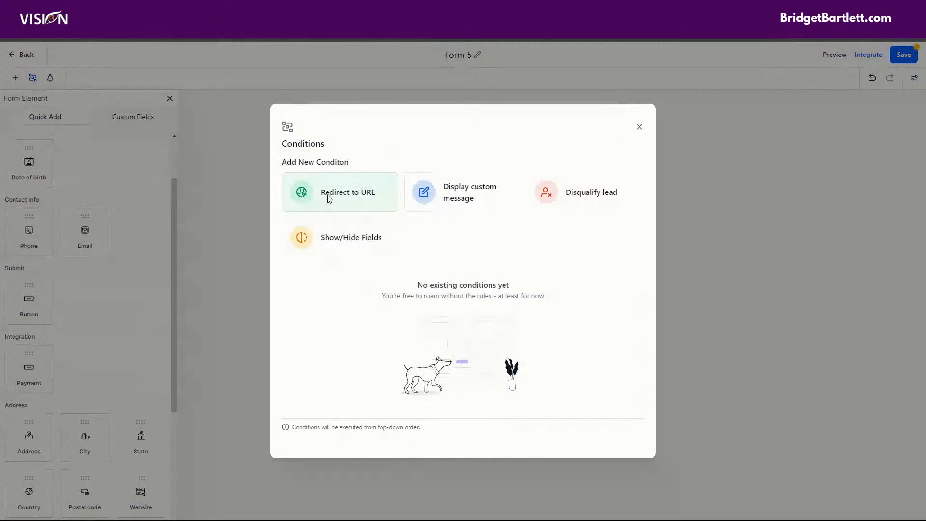
click(351, 200)
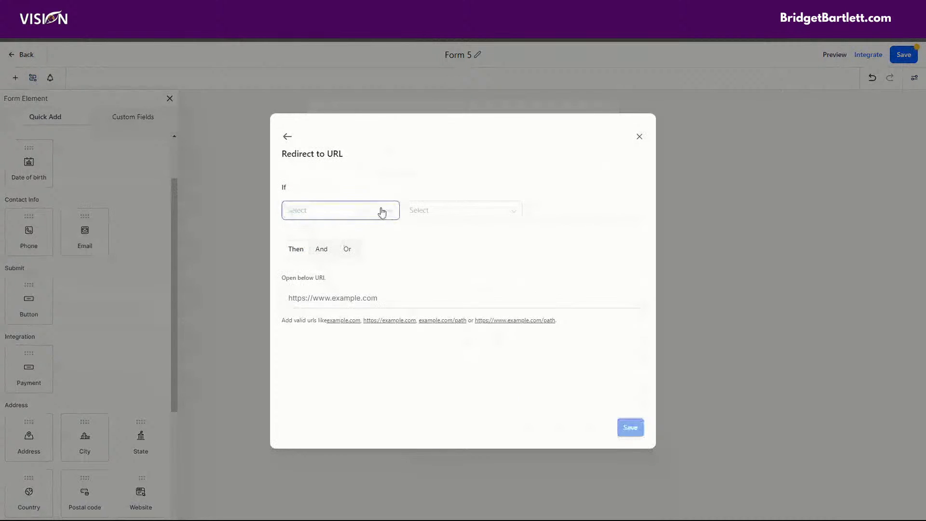
click(363, 211)
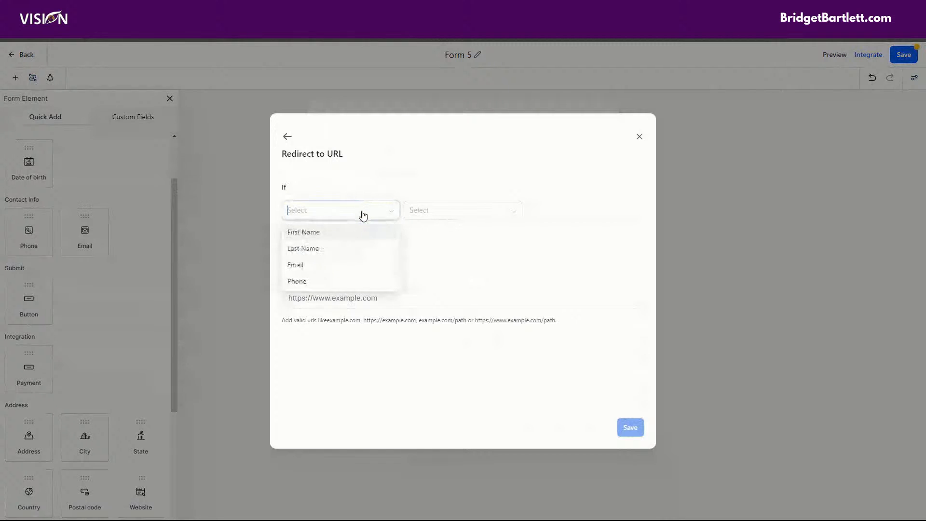
click(314, 265)
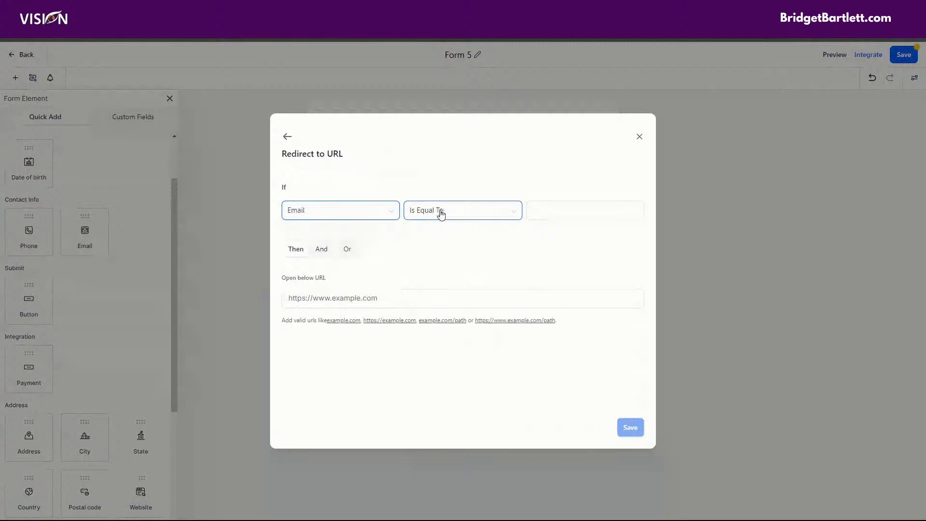
click(560, 211)
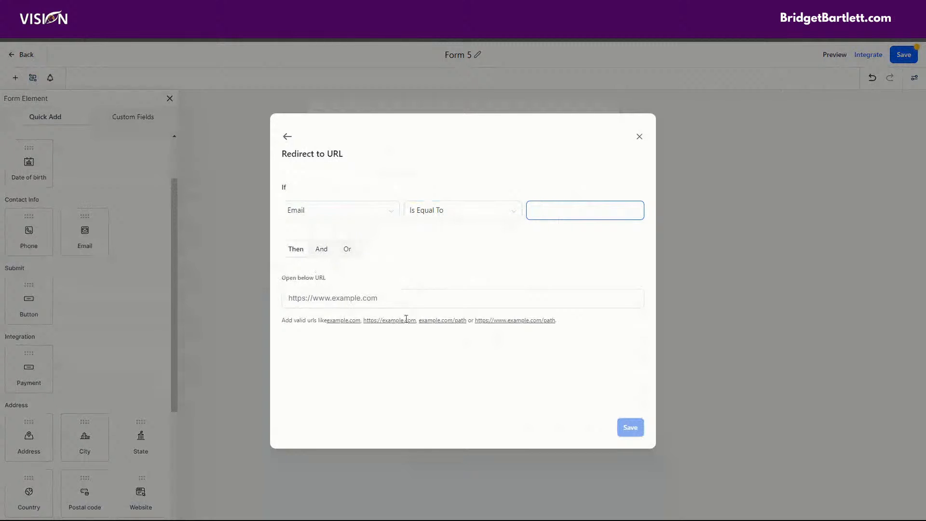
click(288, 138)
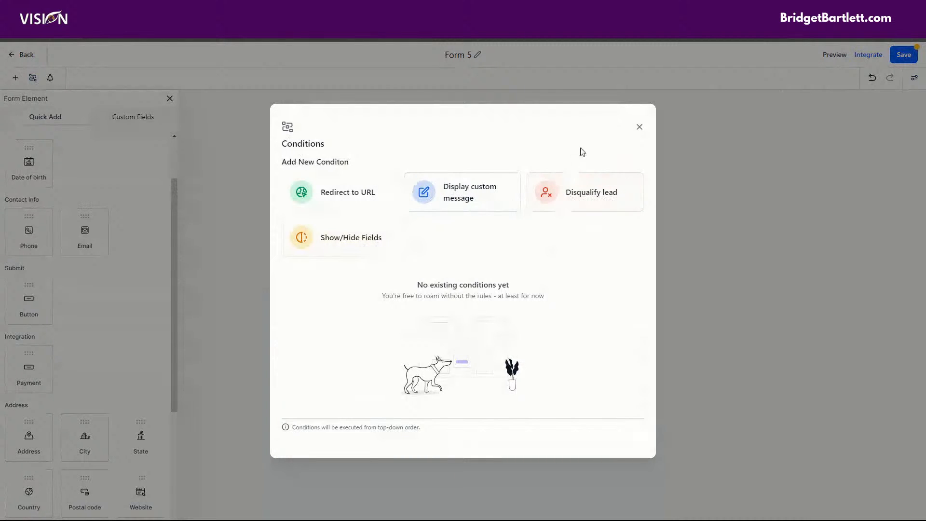
click(640, 127)
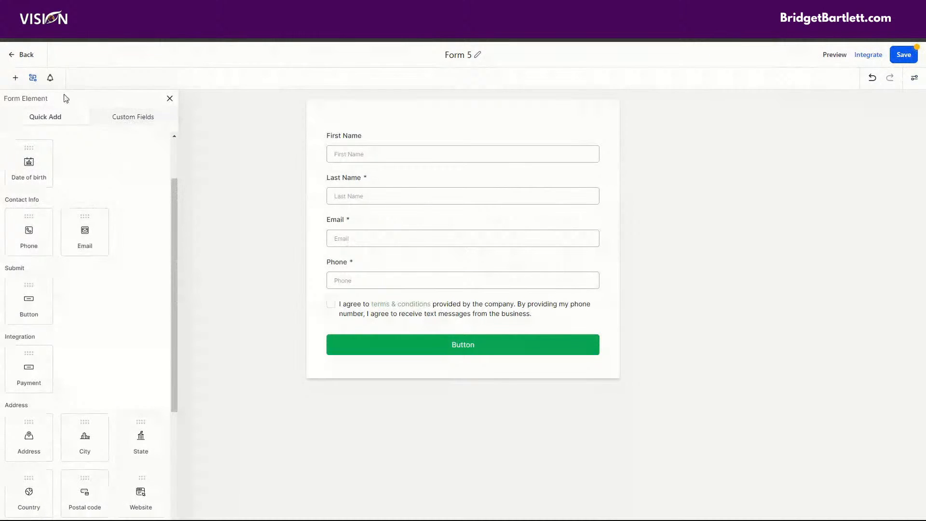
Review the form's notification settings and its layout styles and available themes.
click(51, 78)
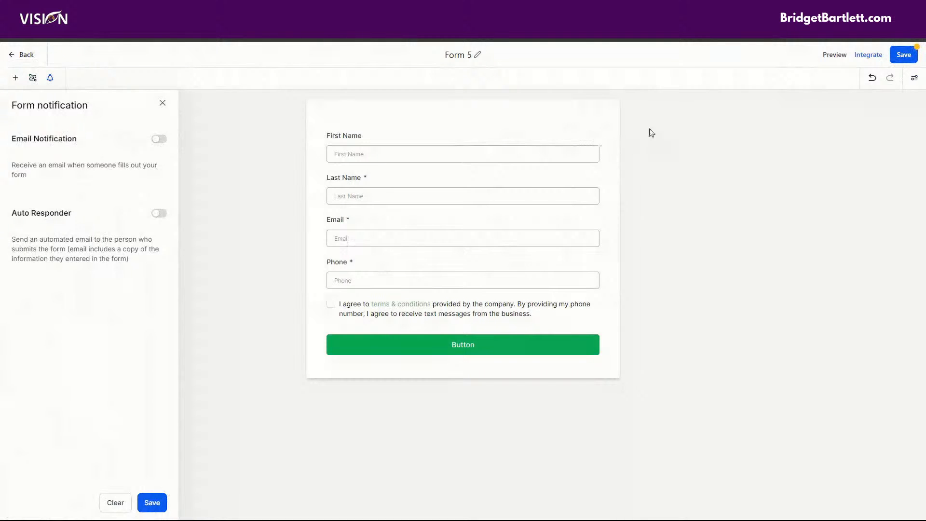
click(505, 110)
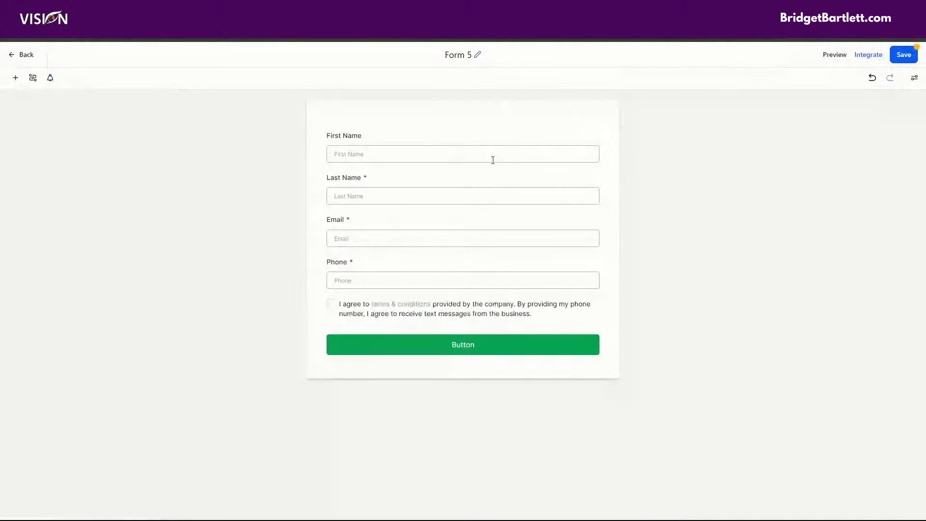
click(916, 79)
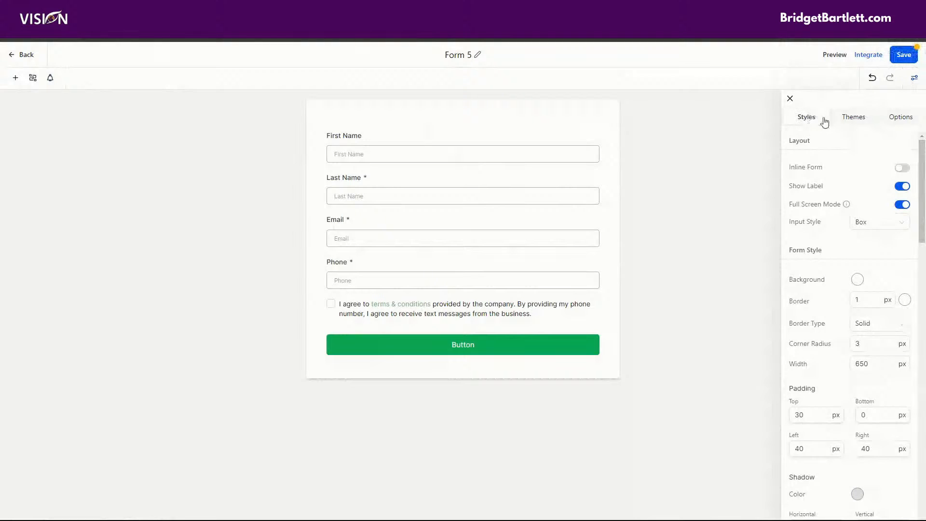
click(853, 120)
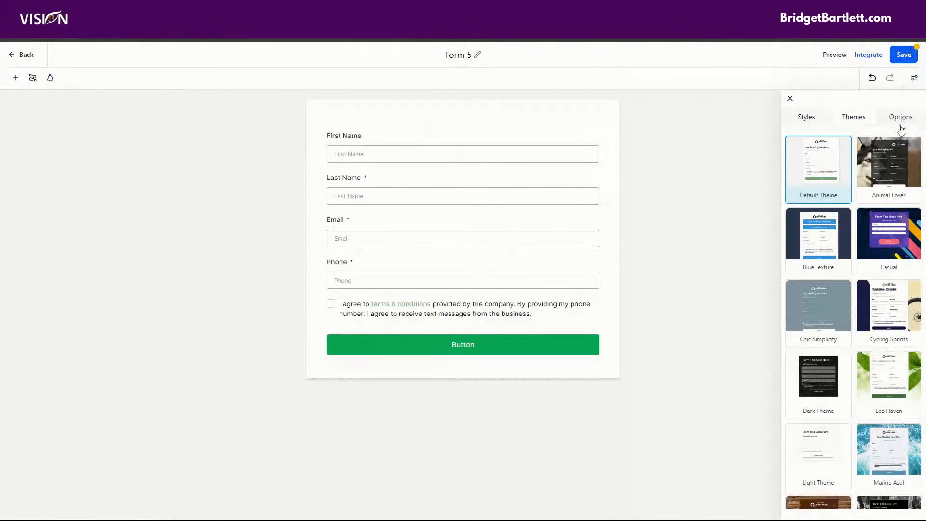
Set the form's On Submit action to Open URL, check the remaining form options and save the form.
click(900, 120)
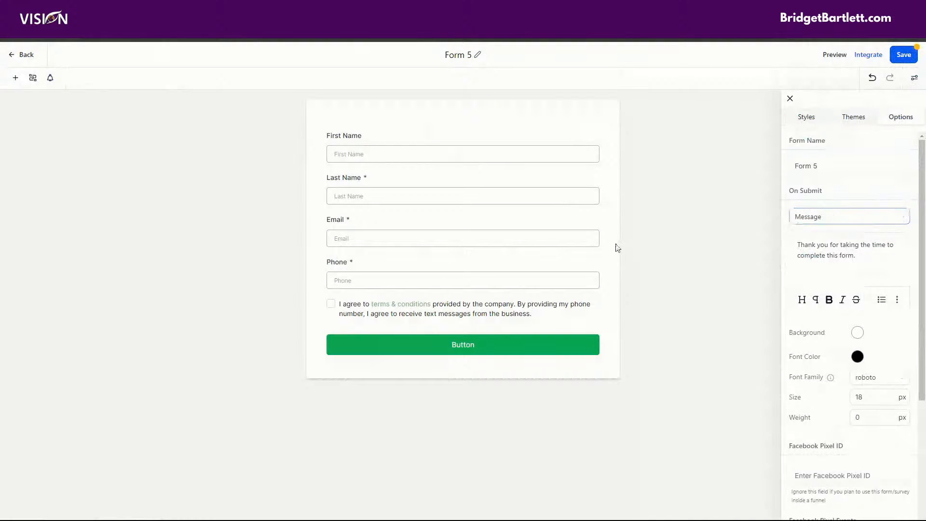
click(820, 218)
click(821, 236)
click(820, 235)
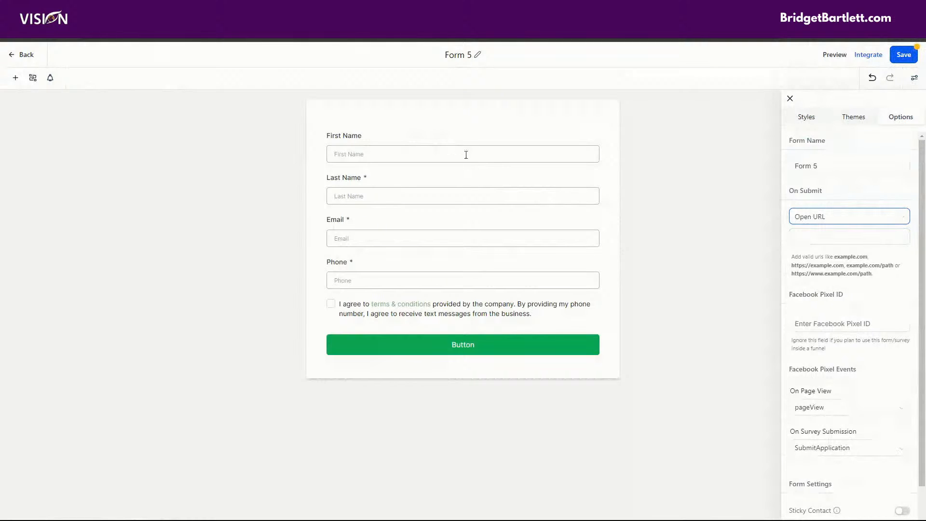
click(852, 232)
scroll(857, 319, down, 1)
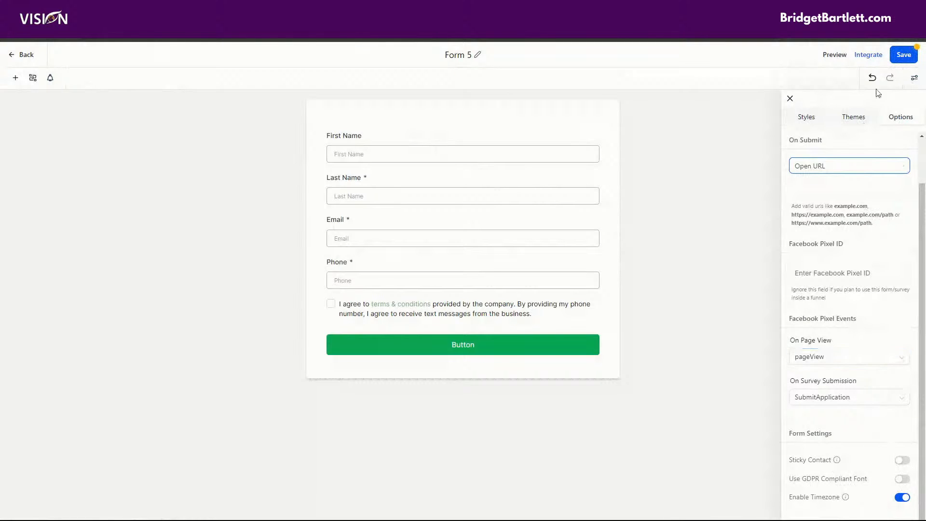
click(903, 57)
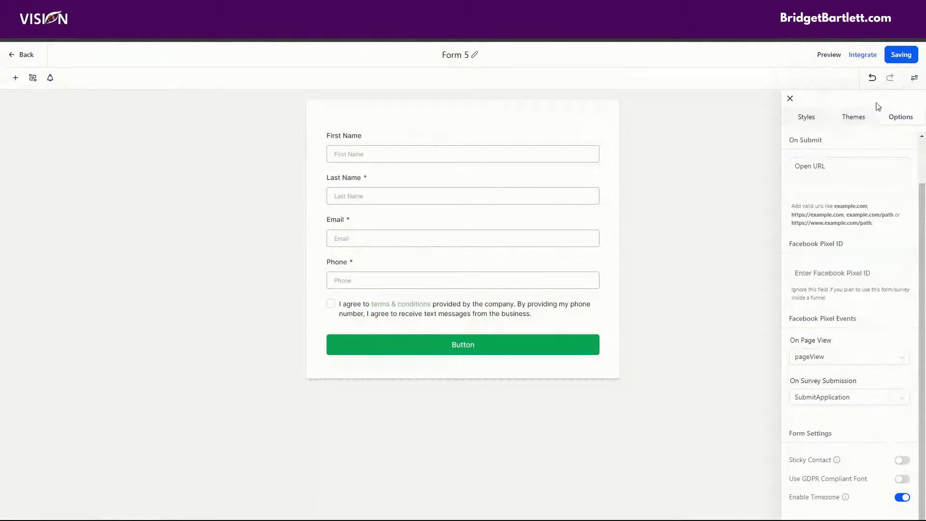
Copy the form's link from its integration settings and save the form again.
click(872, 56)
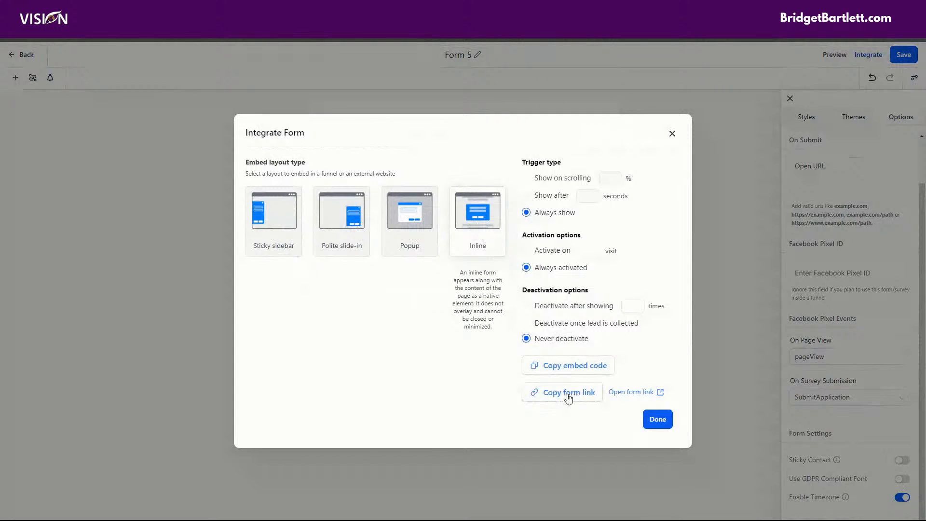
click(549, 394)
click(653, 419)
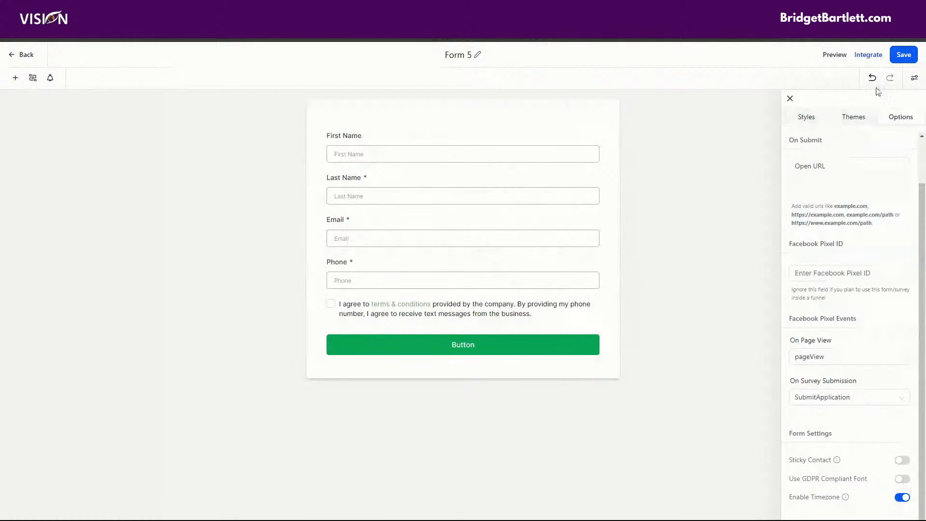
click(902, 57)
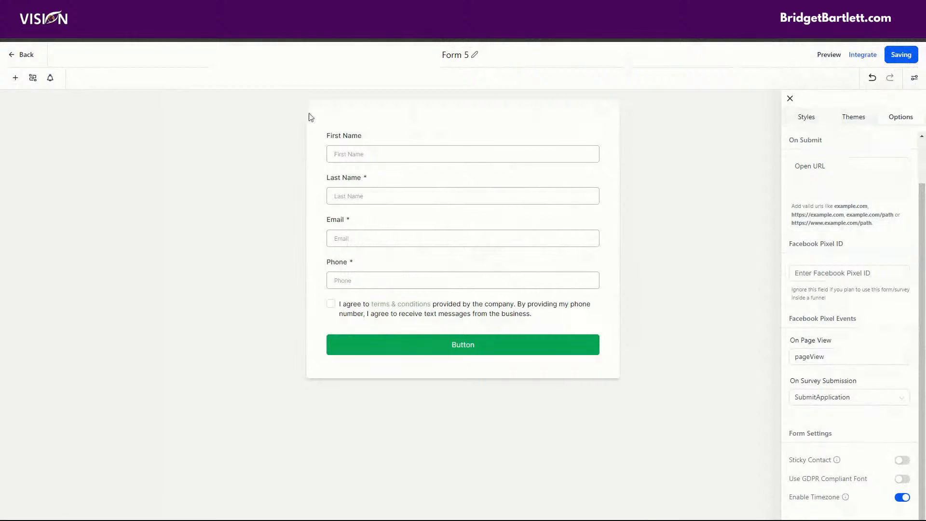
Leave the form builder and open the Marketing Agency website's Home page for editing.
click(21, 56)
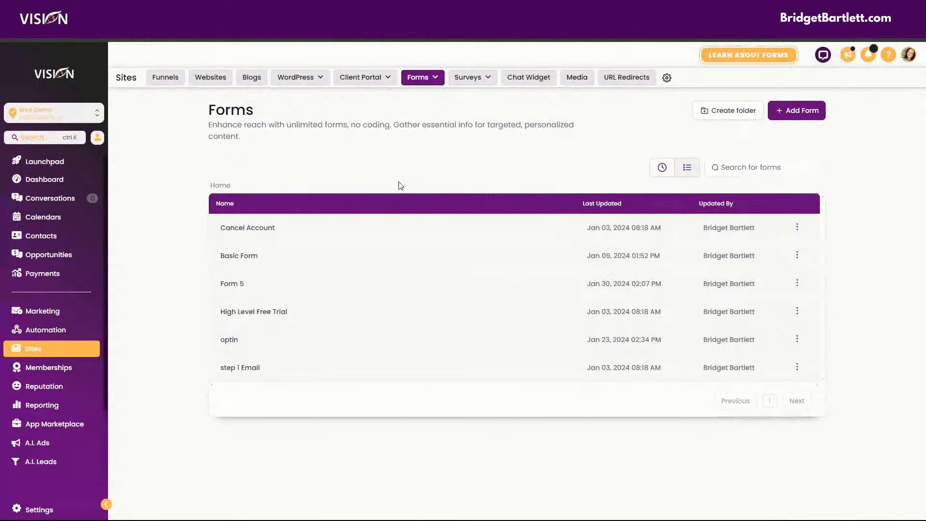
click(210, 83)
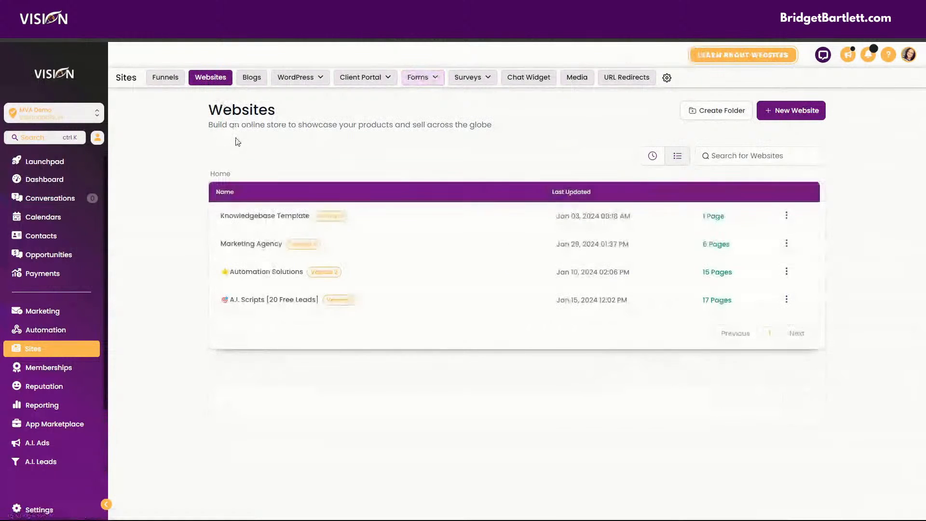
click(378, 247)
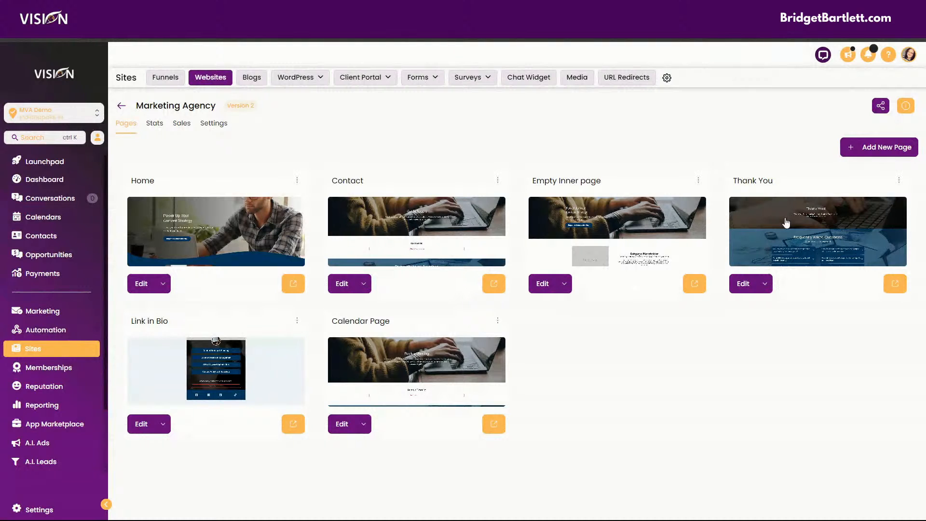
click(164, 288)
click(182, 260)
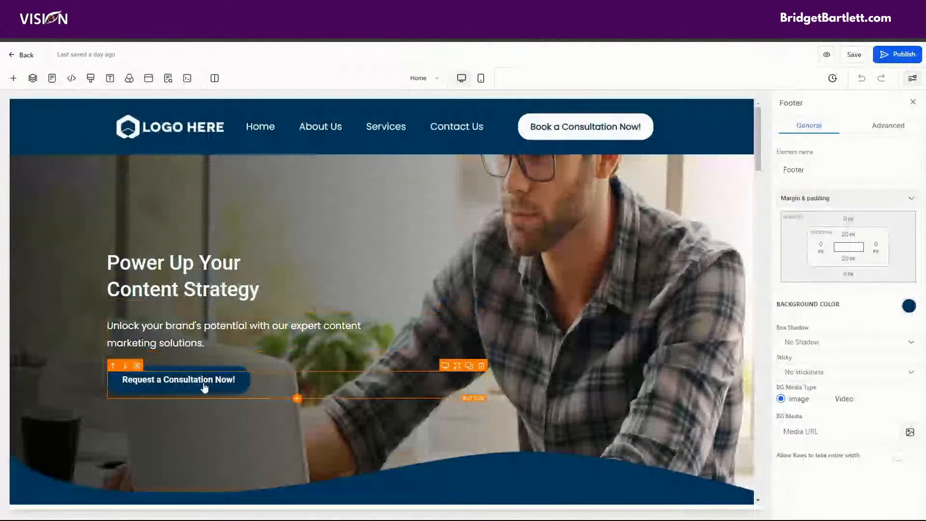
Check which link action the "Request a Consultation Now!" button on the Home page uses.
click(205, 386)
scroll(796, 337, down, 10)
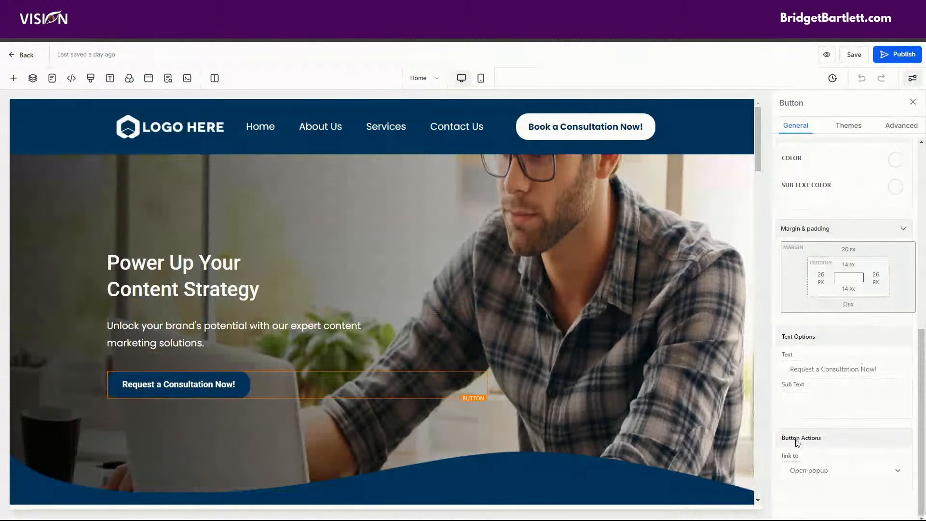
click(809, 468)
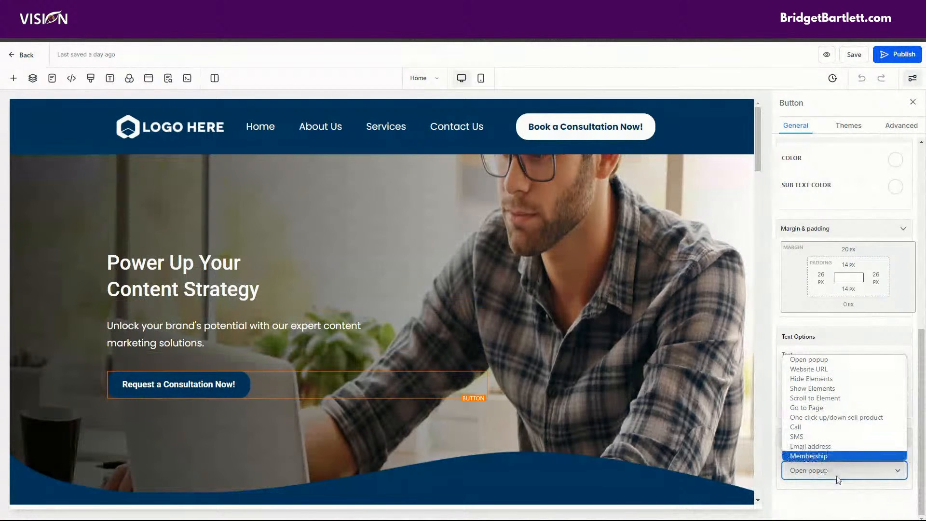
click(874, 498)
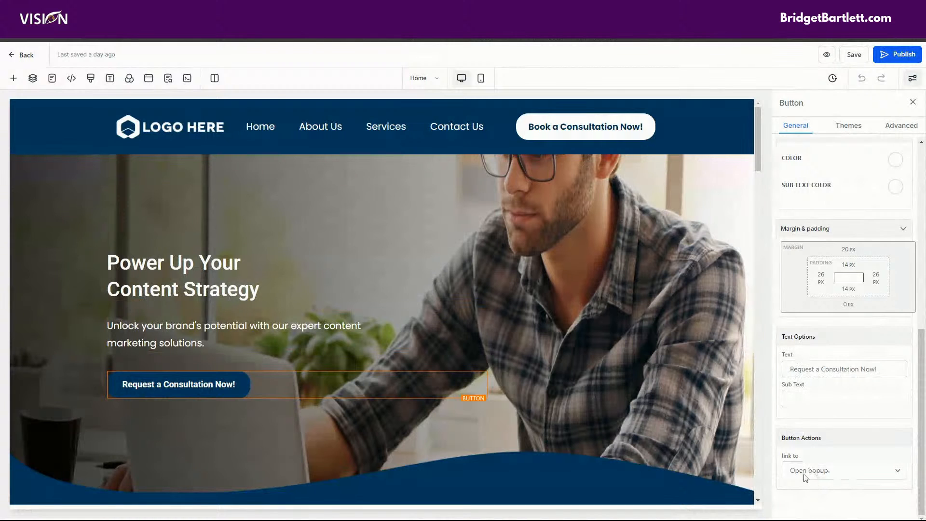
Open the Home page's popup and assign Basic Form to its form element.
click(148, 80)
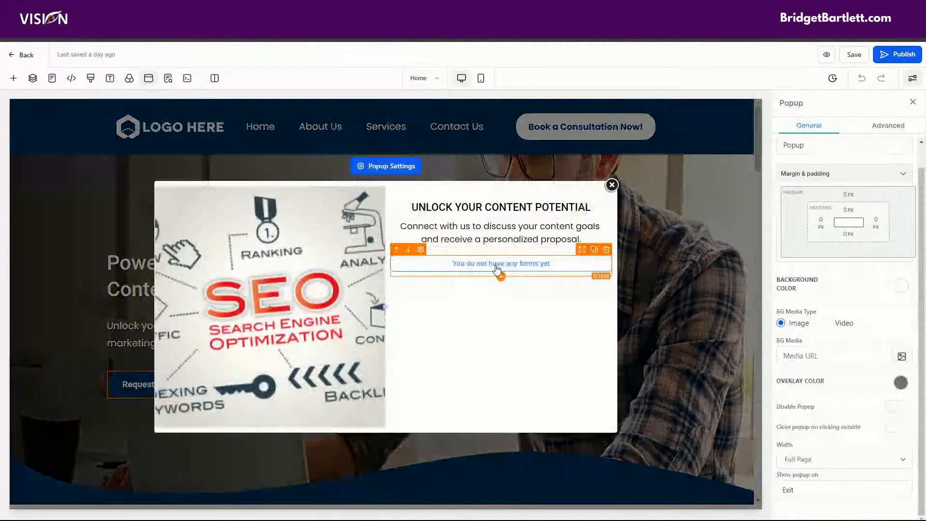
click(531, 270)
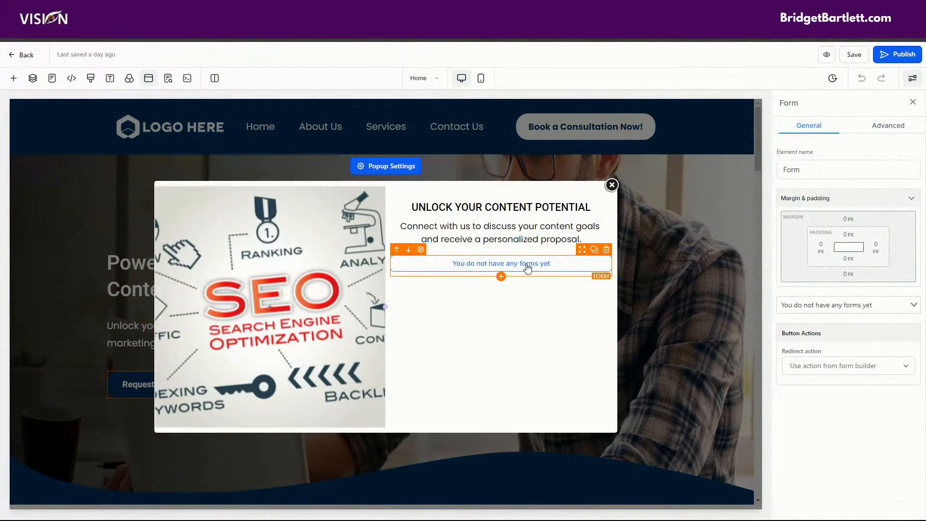
click(815, 368)
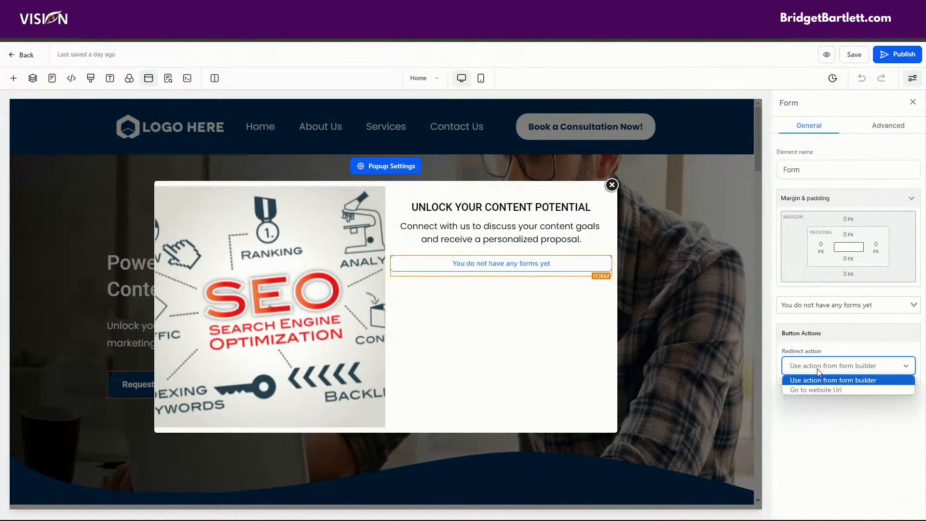
click(825, 306)
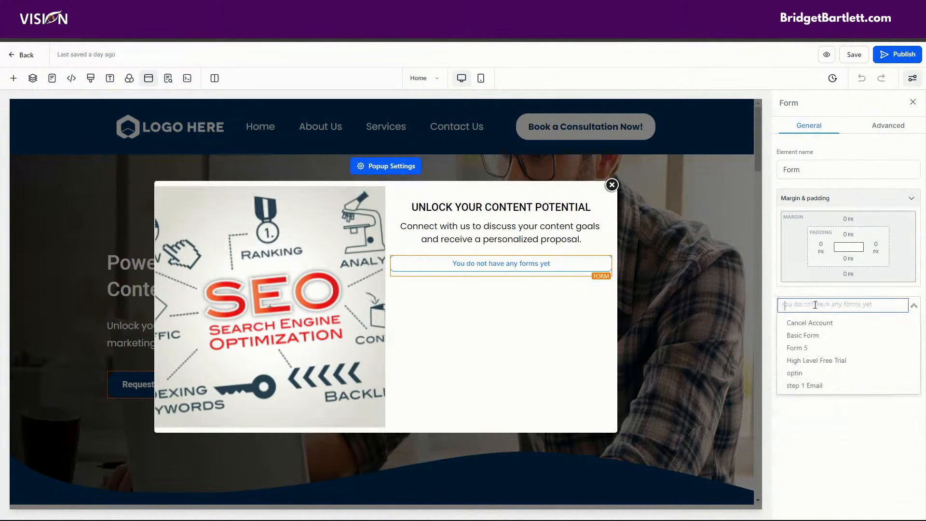
click(802, 337)
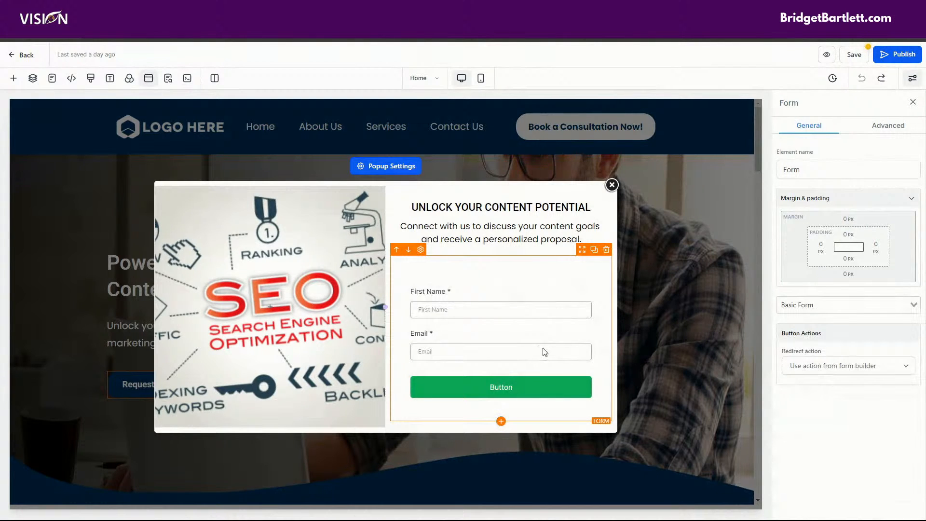
Set the popup form's redirect action to Go to website Url using the Thank You page's preview link, and save the page.
click(819, 368)
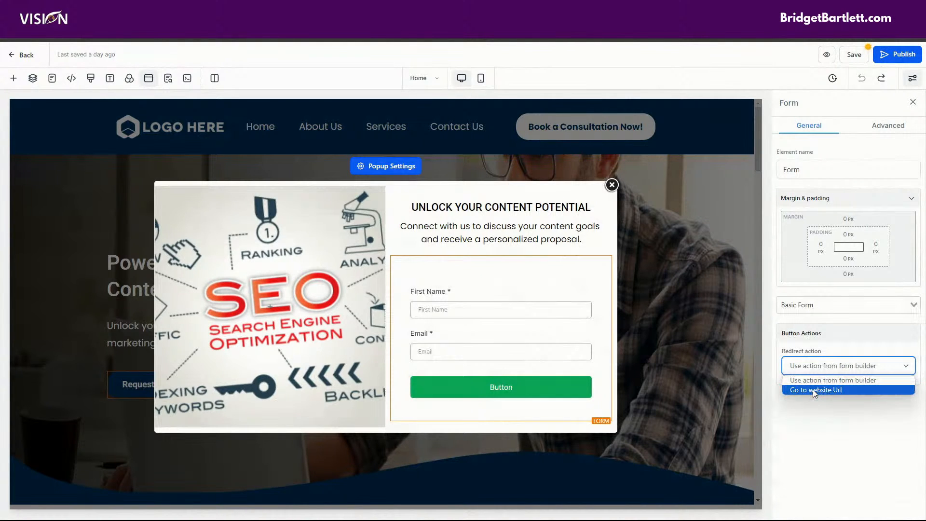
click(812, 390)
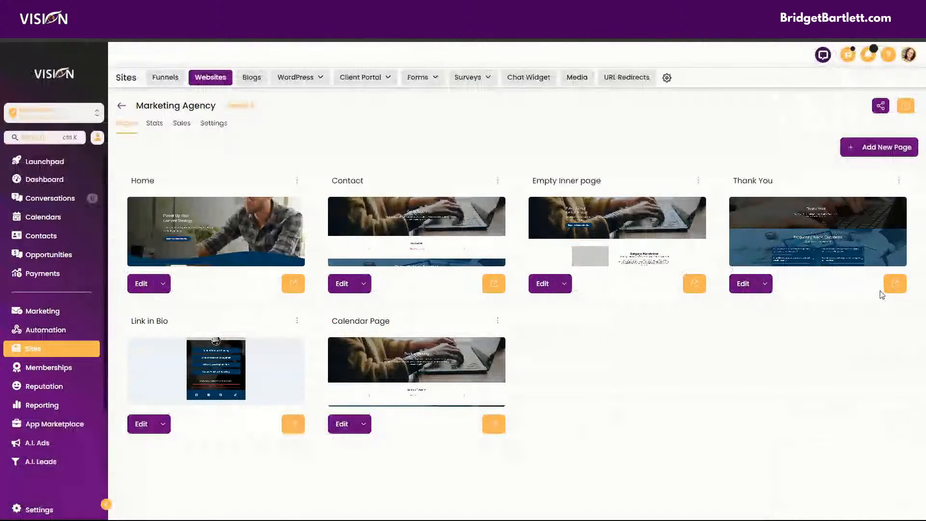
click(900, 289)
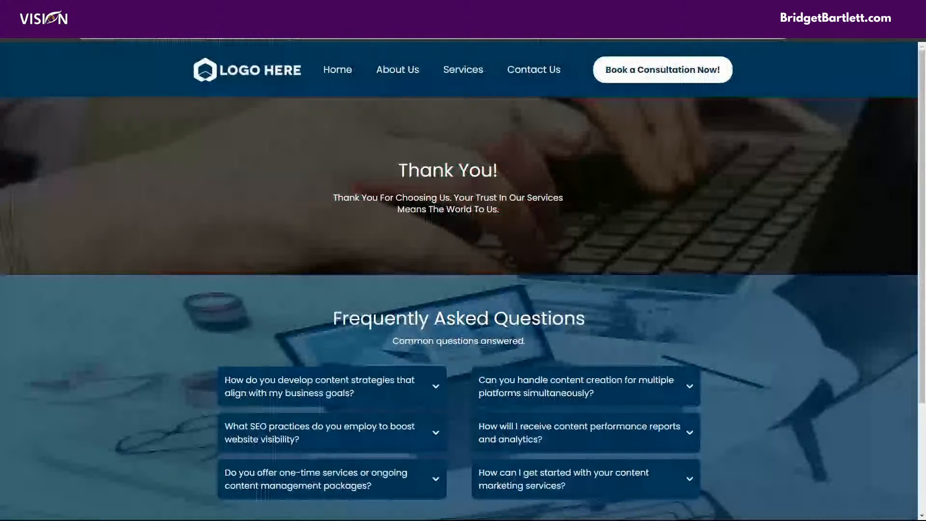
click(294, 10)
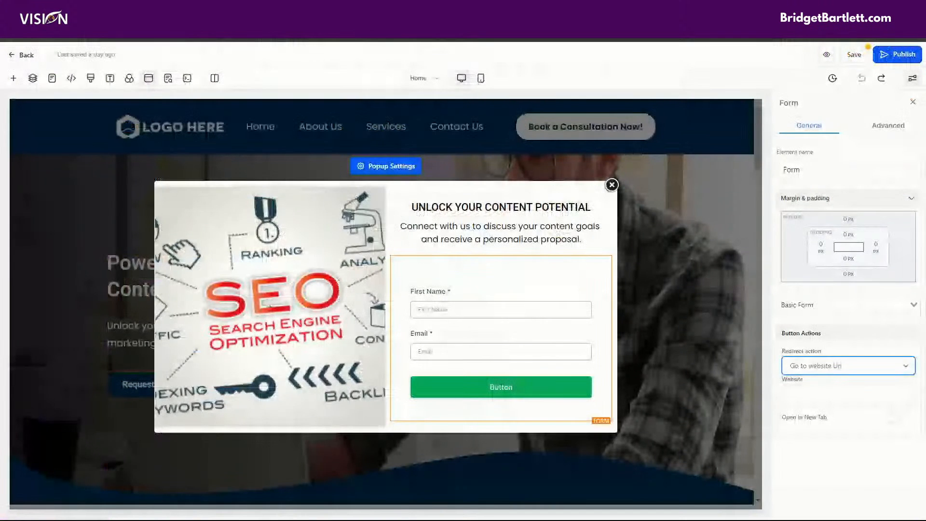
click(806, 393)
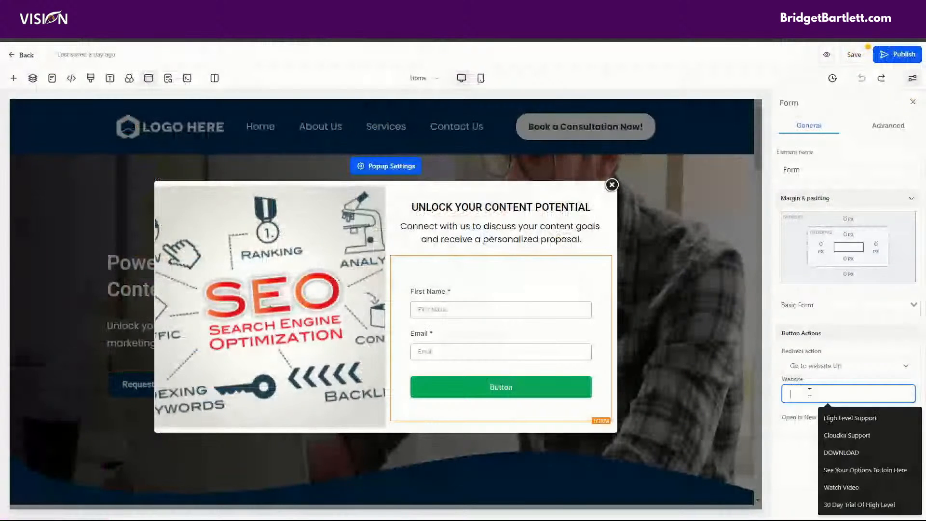
key(ctrl+v)
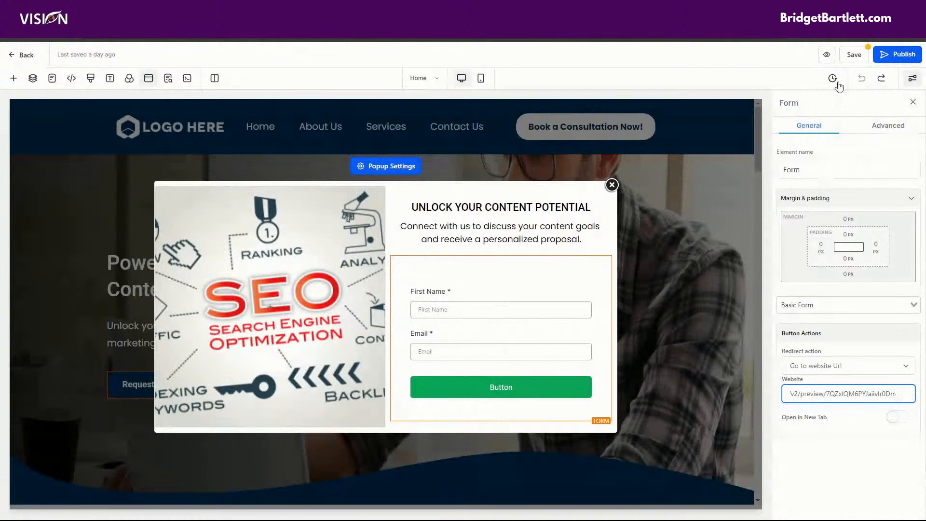
click(854, 54)
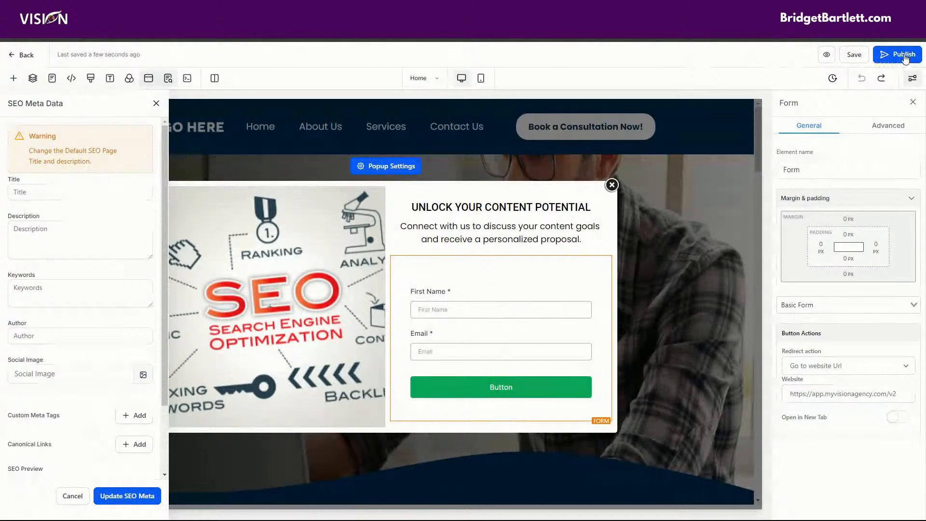
Check which domains are available for publishing the website, and close the domain selection without choosing one.
click(828, 58)
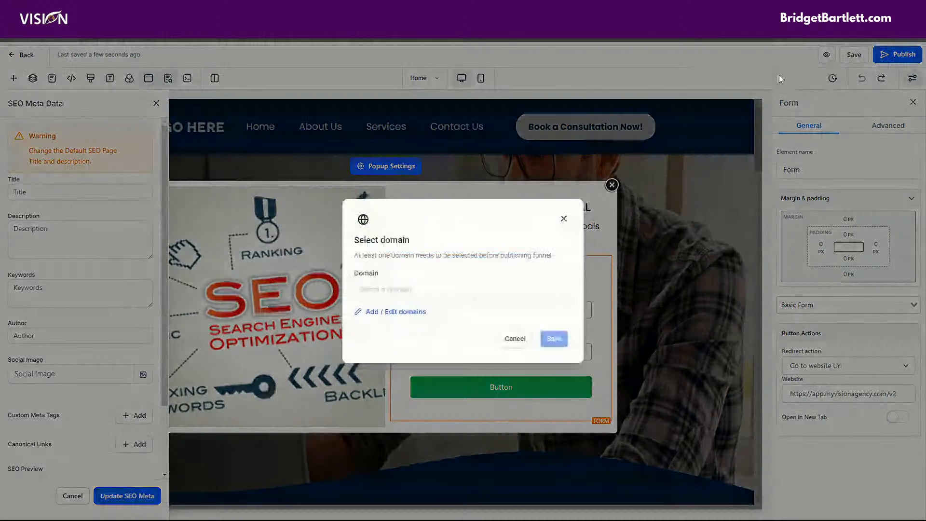
click(428, 294)
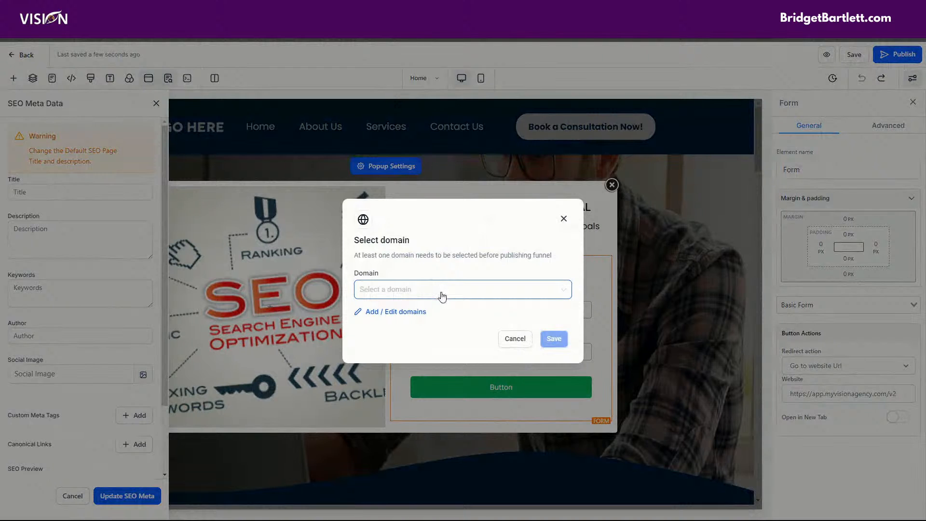
click(442, 295)
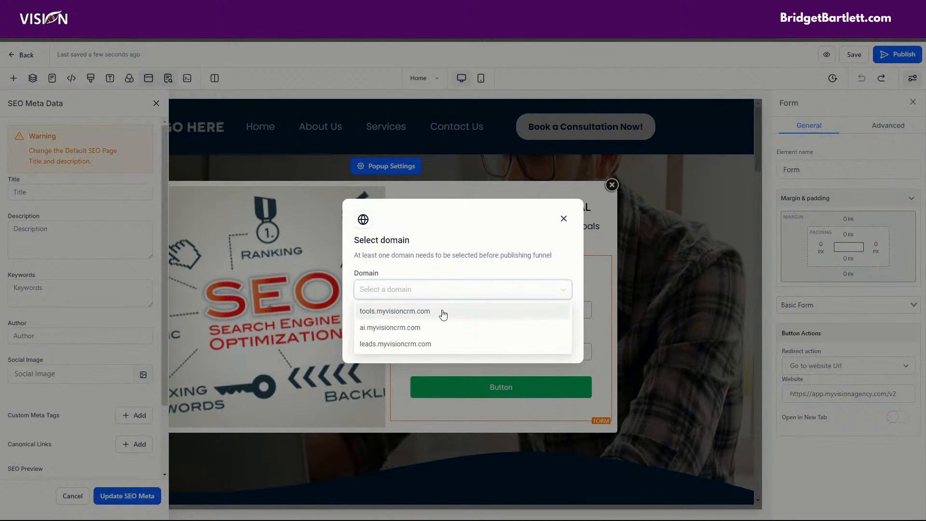
click(405, 279)
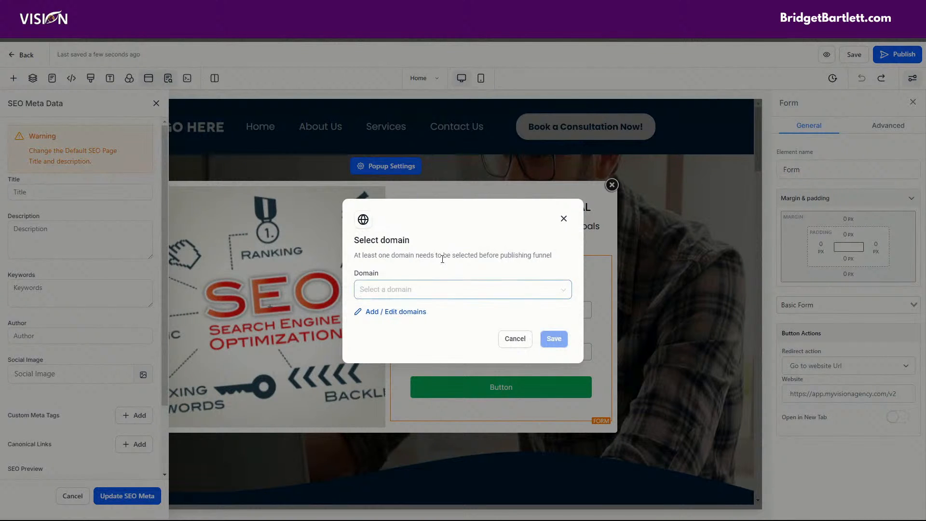
click(563, 219)
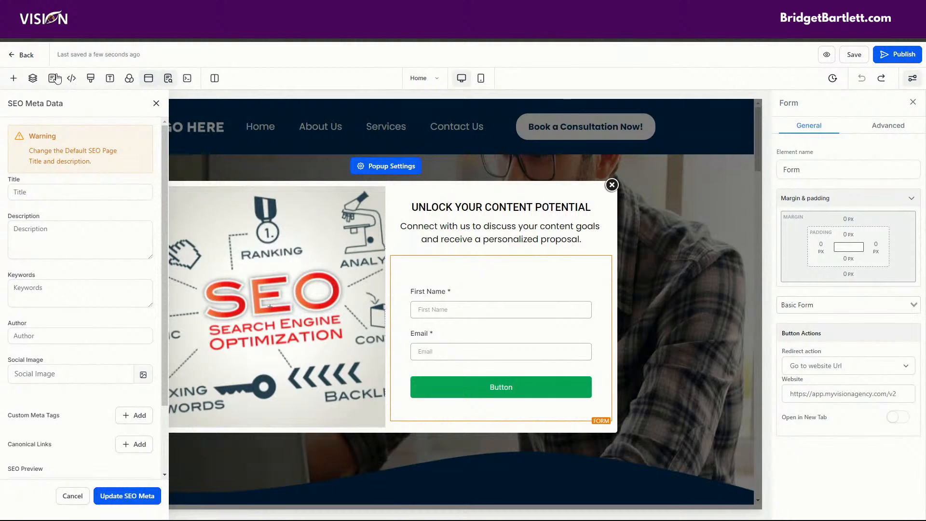
Leave the page editor and review the website chat widget's chat bubble and chat type options.
click(21, 57)
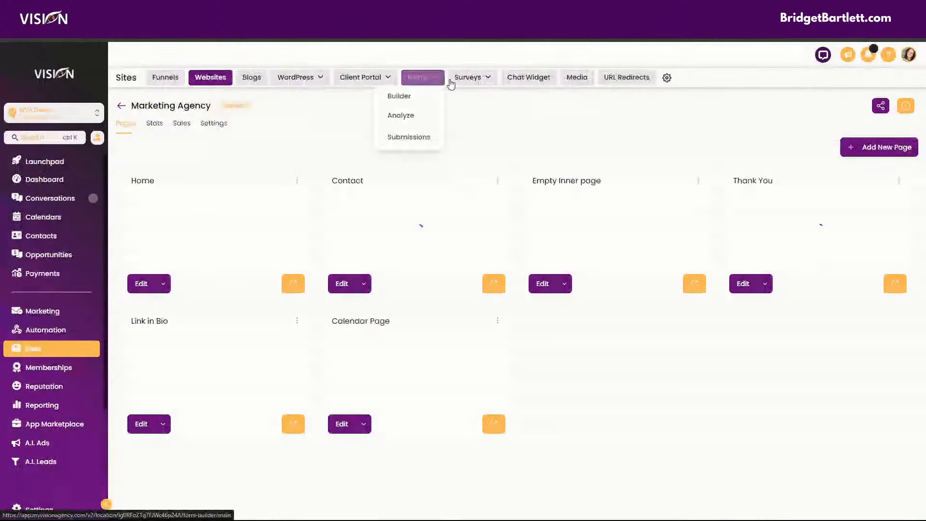
click(544, 85)
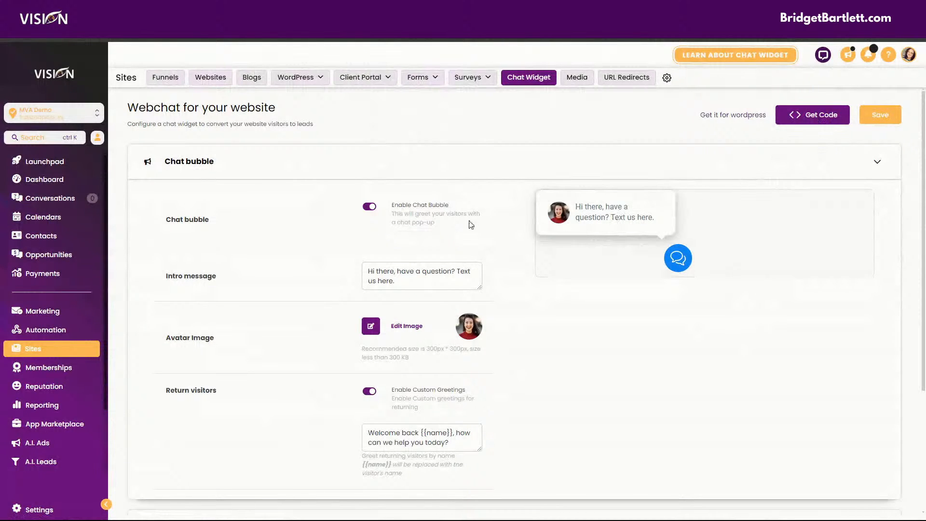
scroll(485, 244, down, 1)
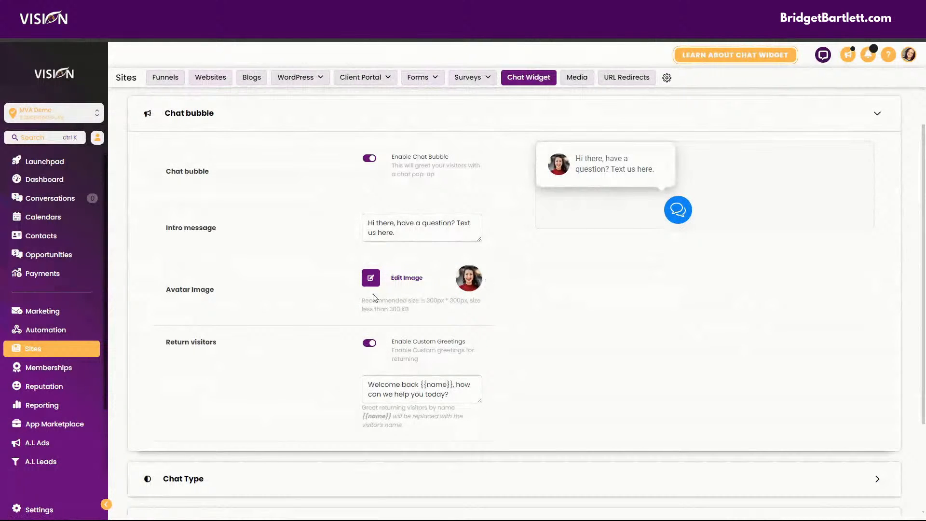
scroll(432, 246, down, 1)
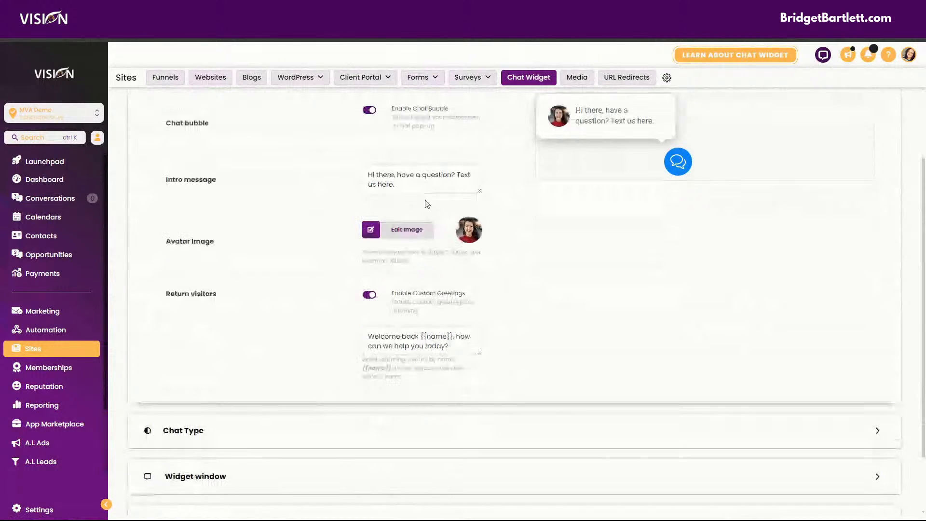
click(217, 462)
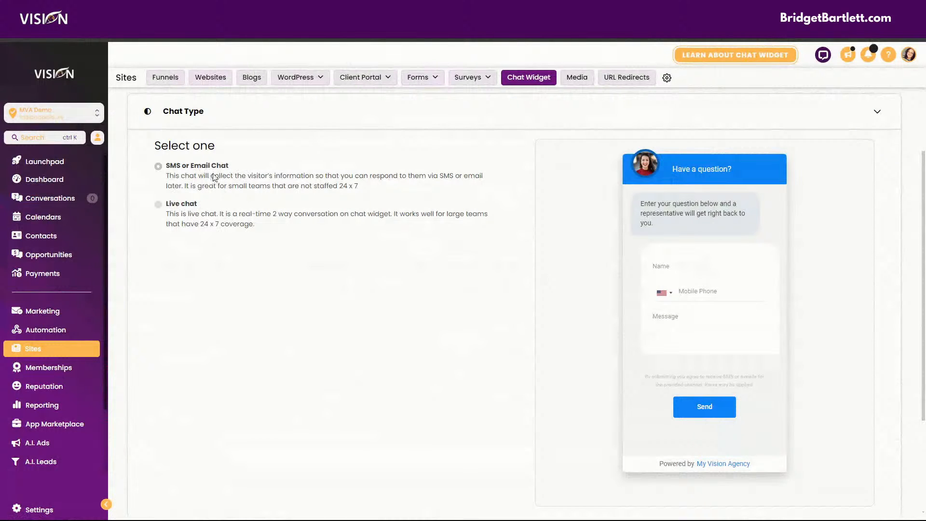
scroll(408, 278, down, 1)
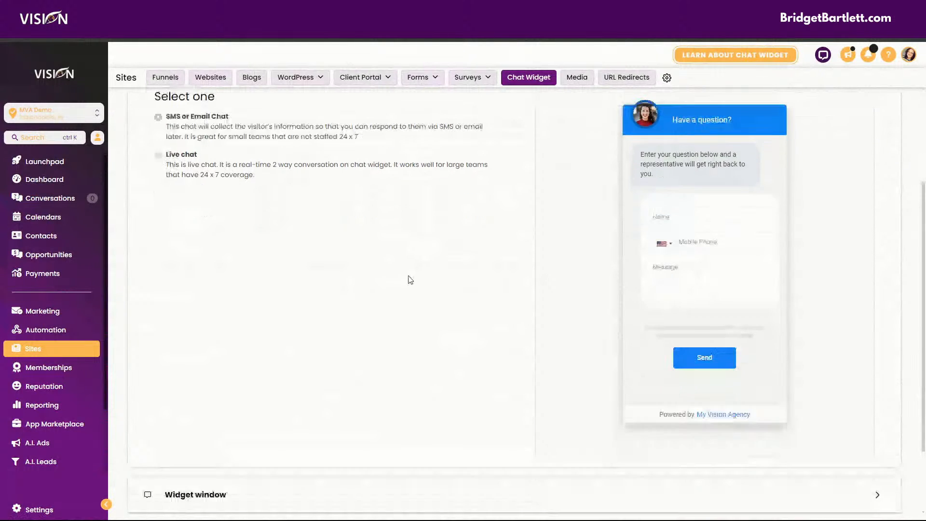
scroll(409, 278, down, 2)
Add an email field to the chat widget's window and review its message, color, language and branding options.
click(223, 399)
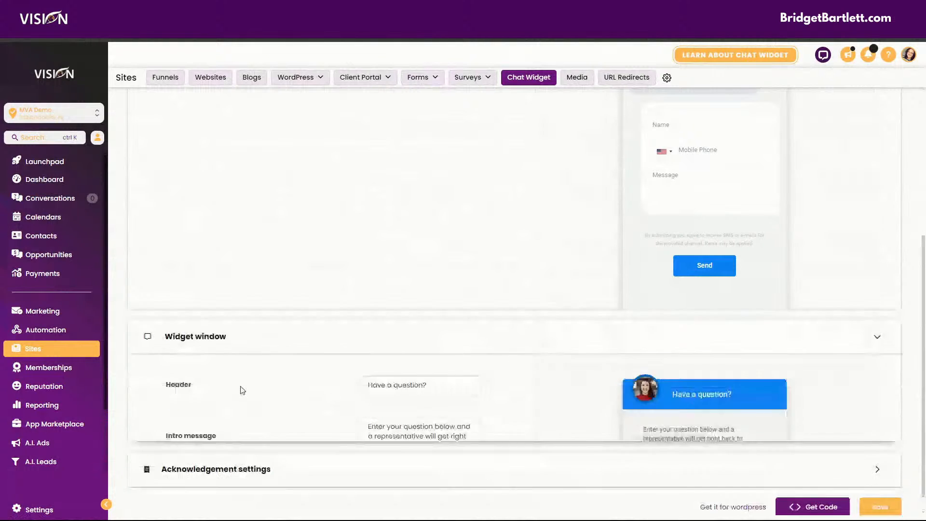
scroll(242, 390, down, 6)
scroll(443, 175, up, 2)
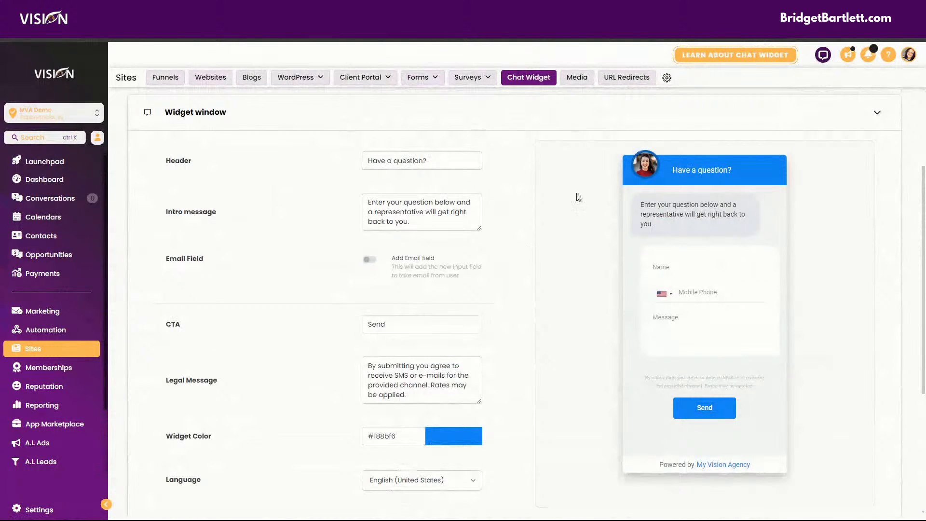
click(370, 261)
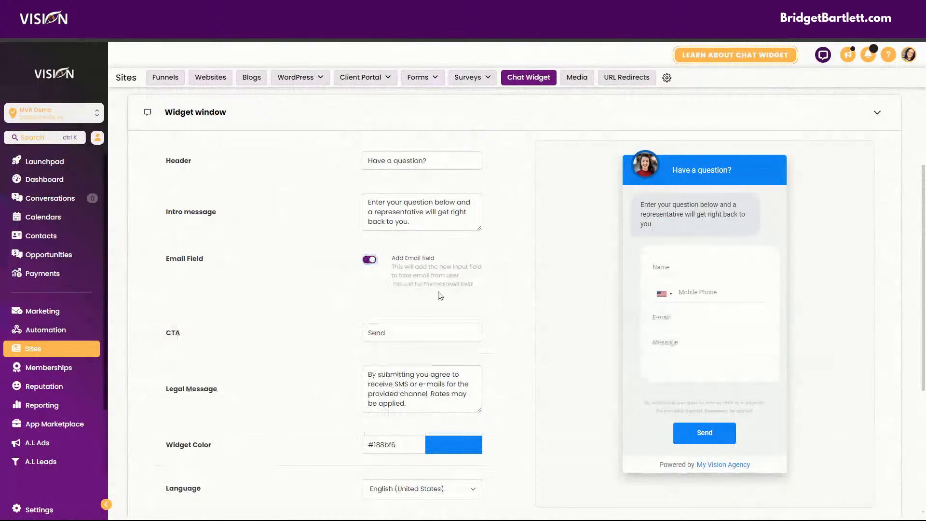
scroll(419, 301, down, 2)
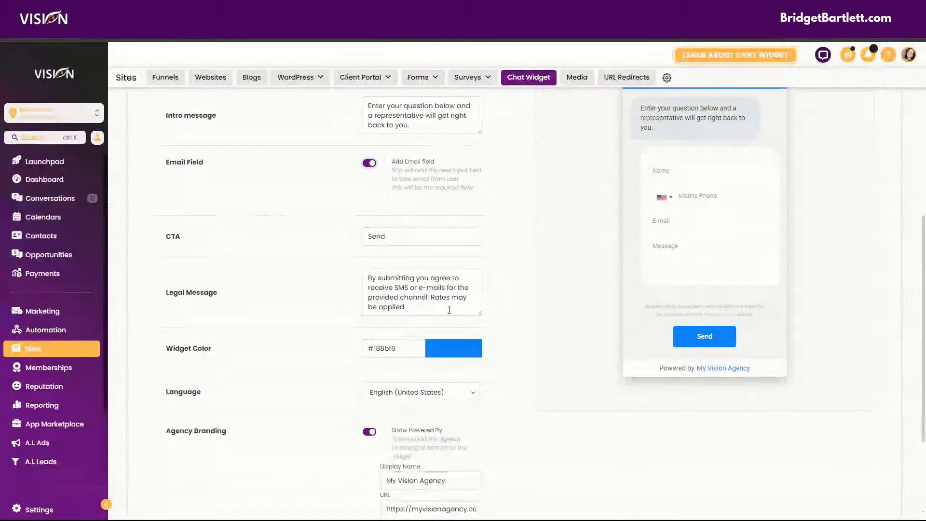
scroll(466, 323, down, 1)
scroll(466, 323, down, 1)
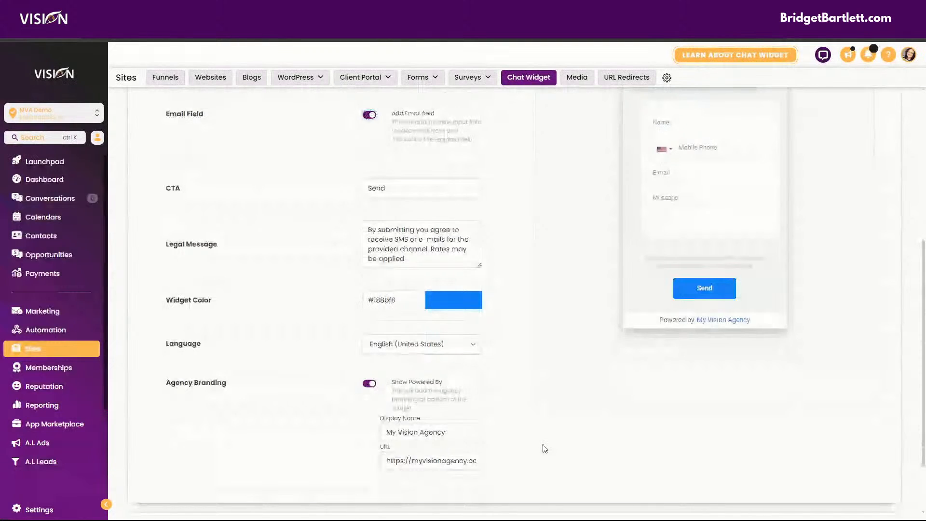
Review the chat widget's acknowledgement settings and save the widget.
scroll(544, 447, down, 3)
click(444, 449)
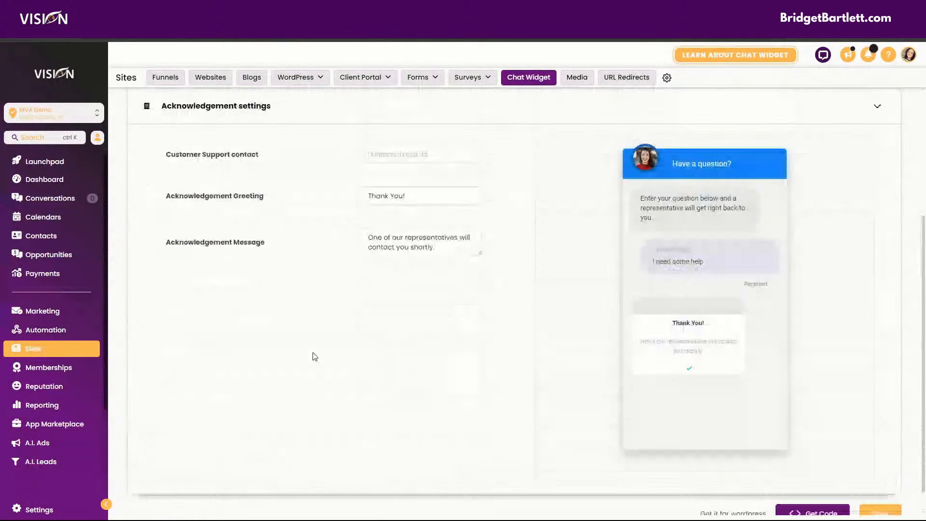
scroll(471, 294, down, 1)
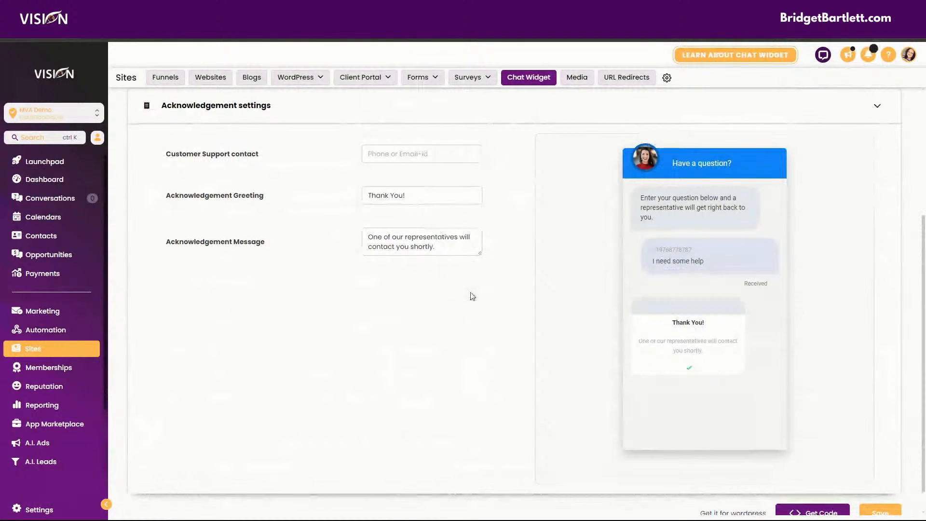
click(881, 486)
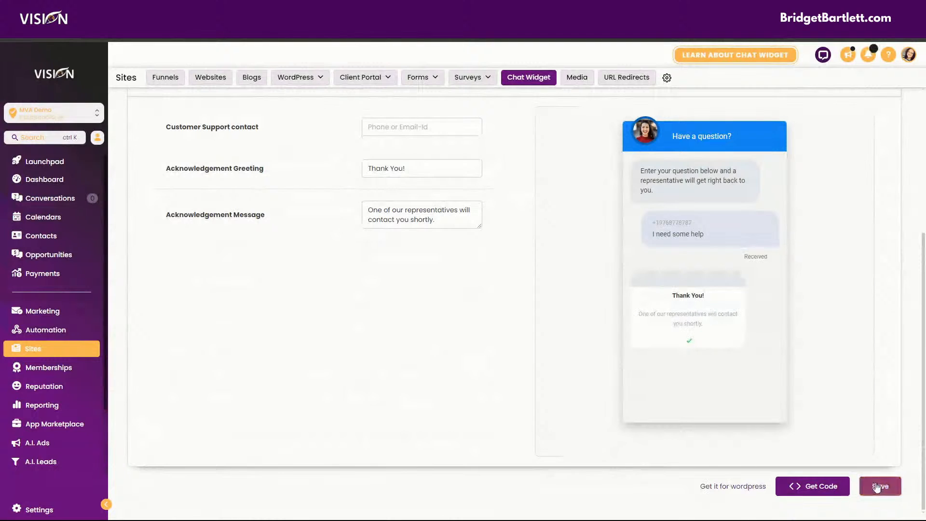
scroll(476, 385, up, 5)
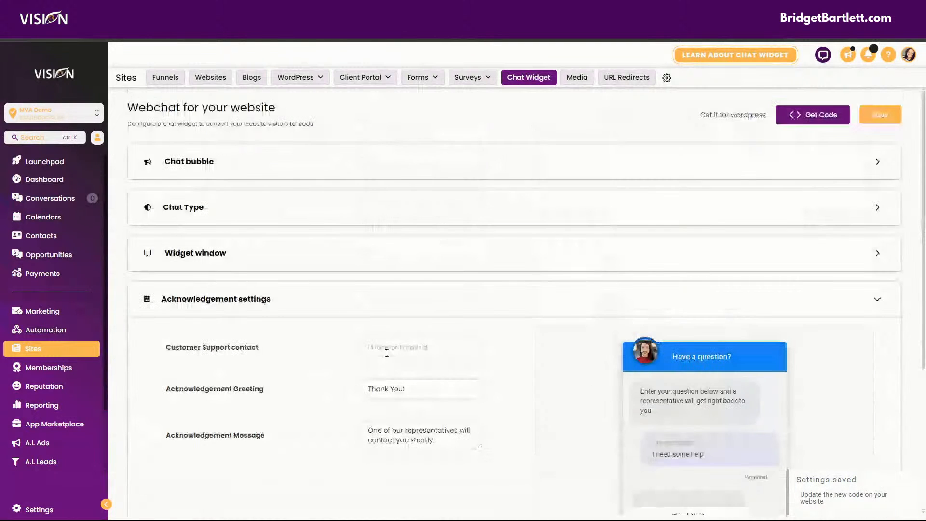
Enable the chat widget in the Marketing Agency website's settings and save them.
click(211, 78)
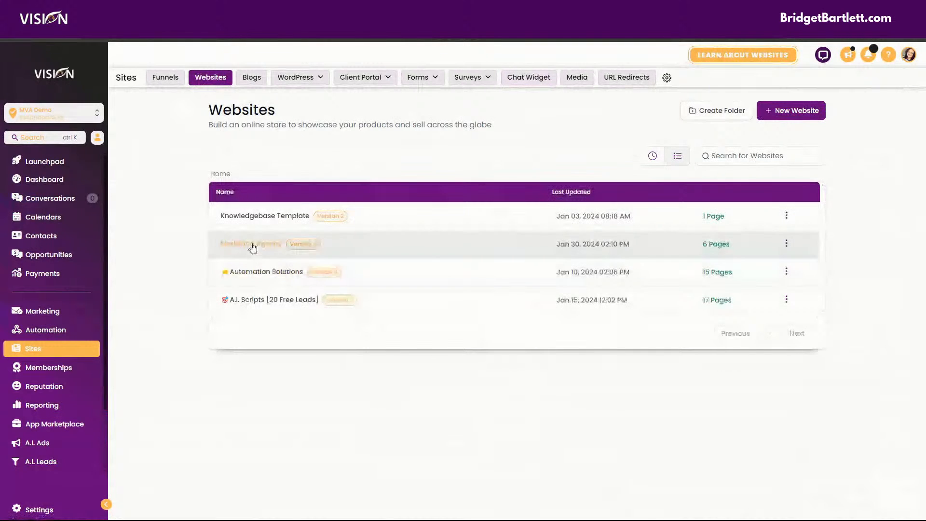
click(252, 246)
click(215, 124)
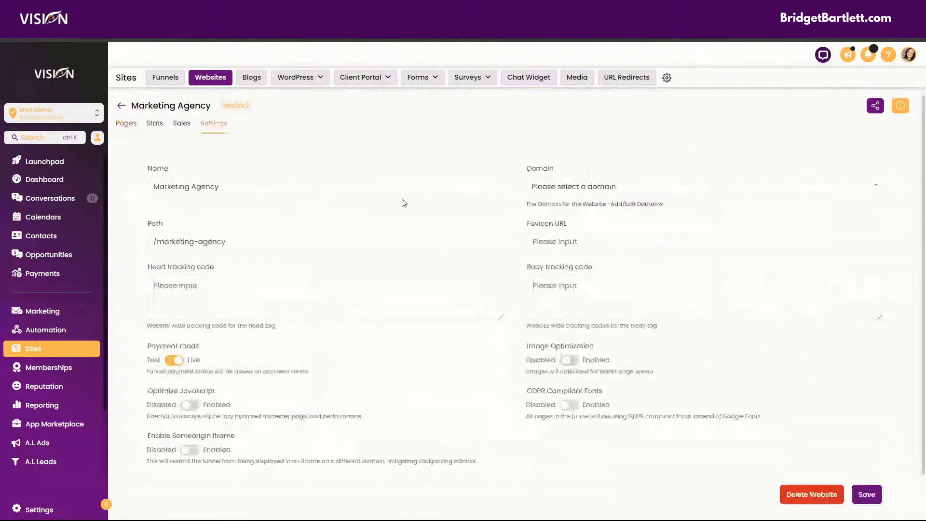
scroll(360, 258, down, 3)
click(190, 370)
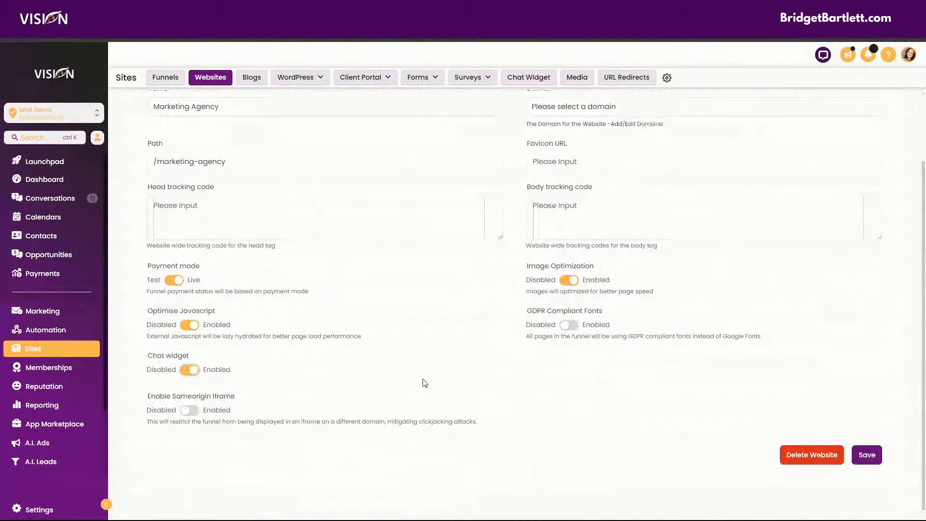
click(859, 456)
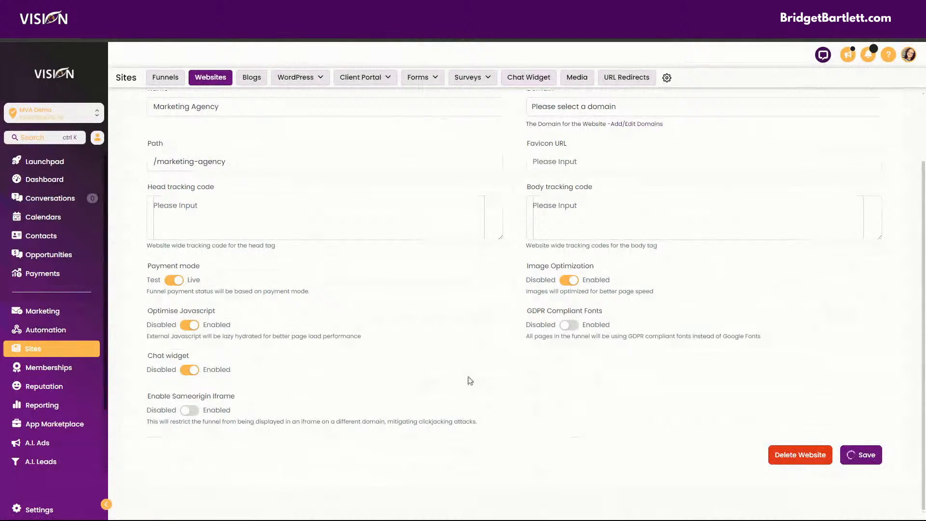
Enable the chat widget in the settings of the WLS 20 free leads funnel.
click(165, 78)
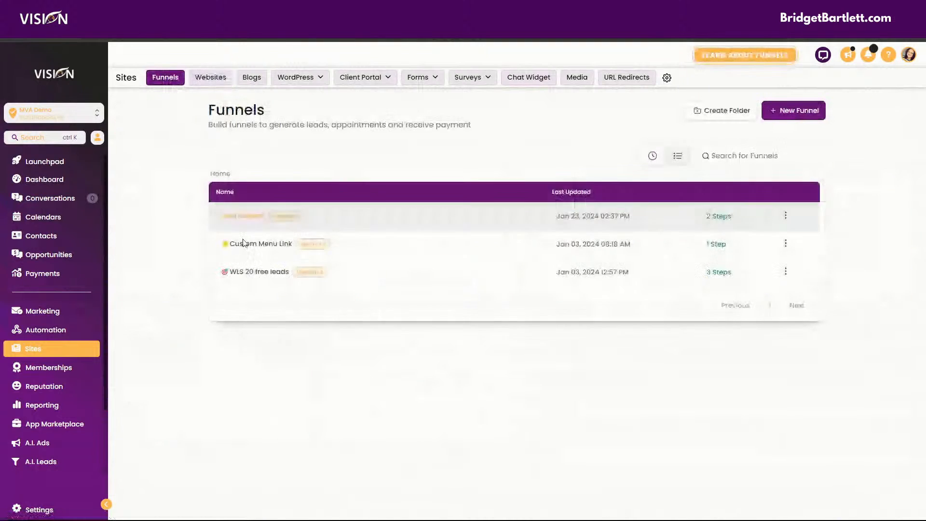
click(250, 273)
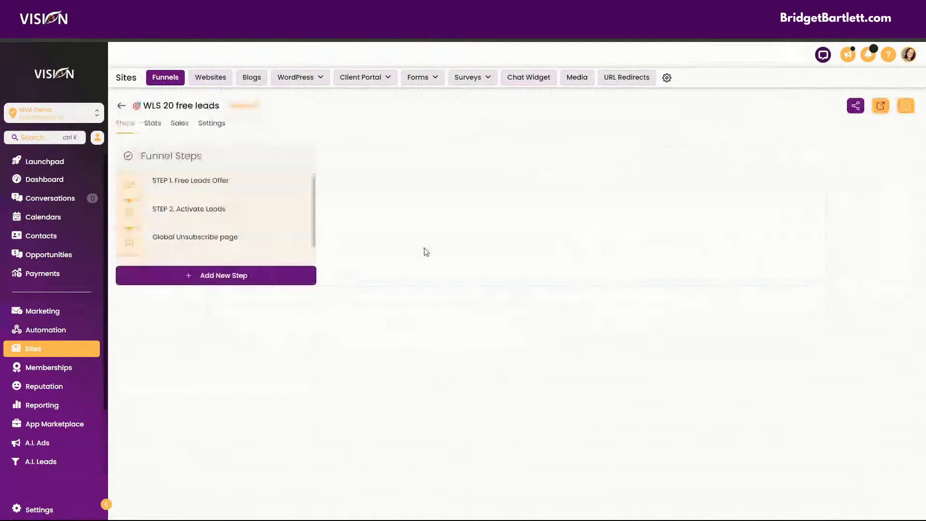
click(205, 127)
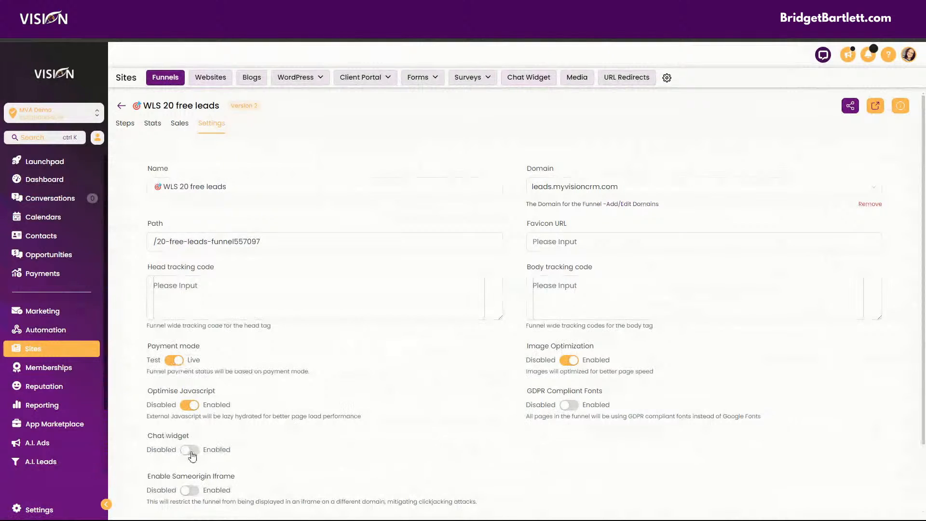
click(190, 450)
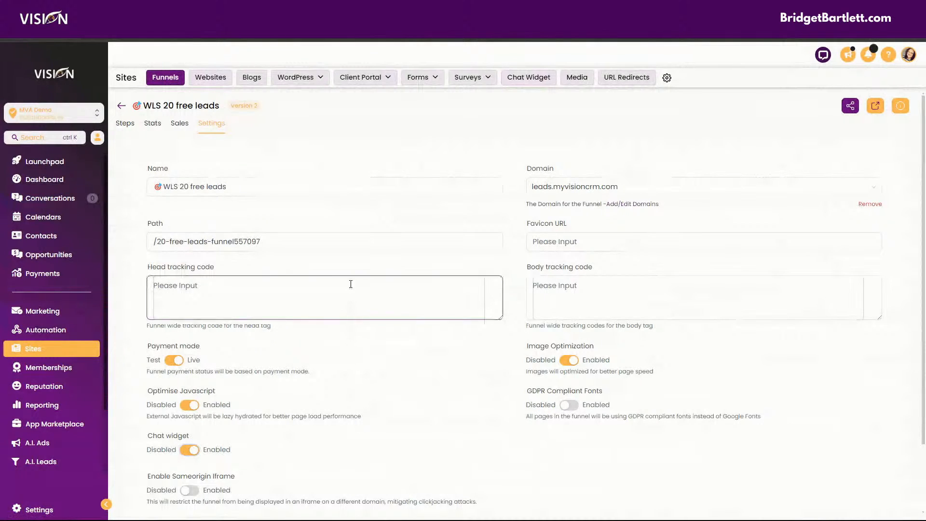
Leave the funnel's settings and try out the chat bubble on the website's Thank You page preview.
click(122, 108)
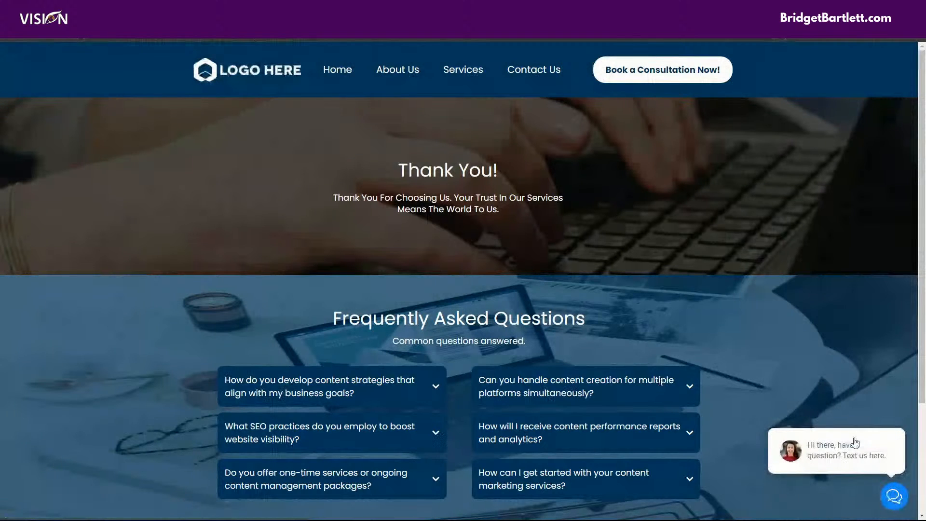
click(854, 443)
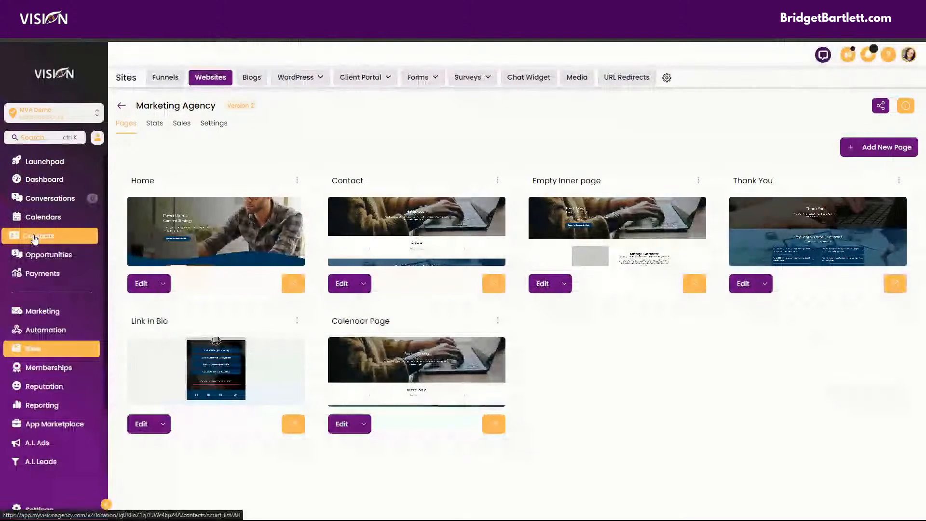
Open the first contact's record from the Contacts list.
click(34, 236)
click(225, 208)
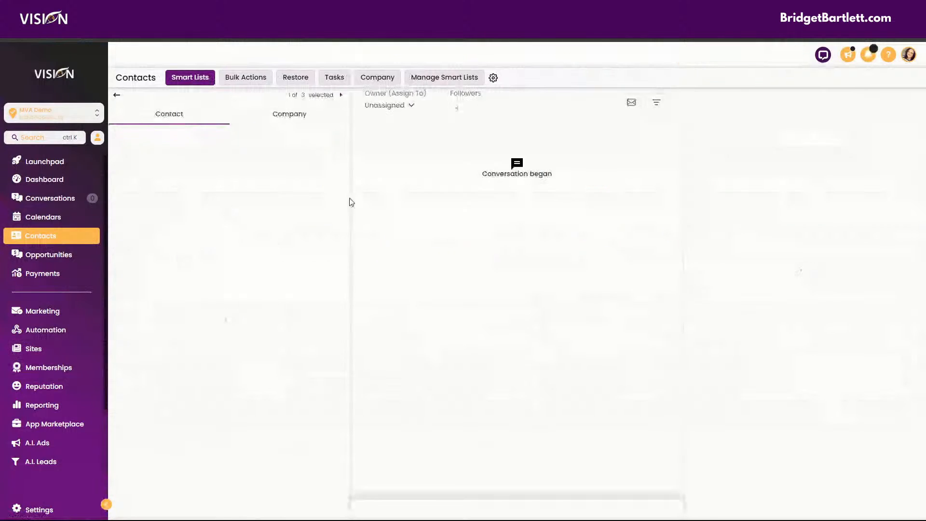